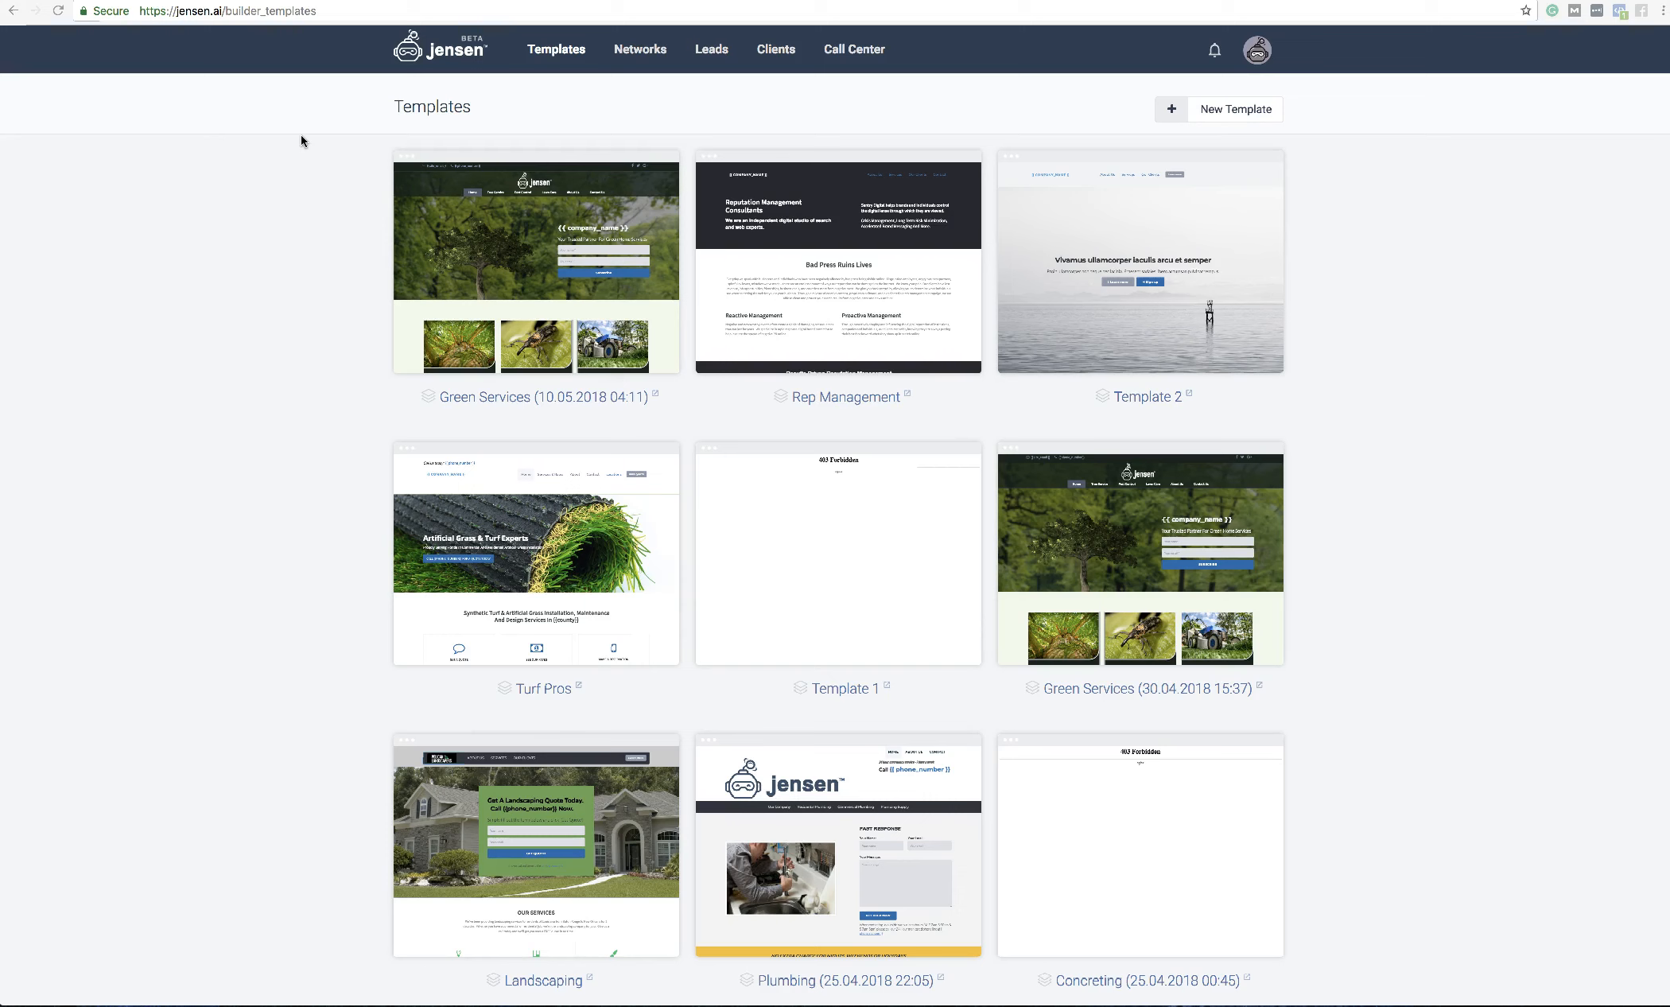
Step: Start a new template and browse the gallery of example designs
left_click(1231, 111)
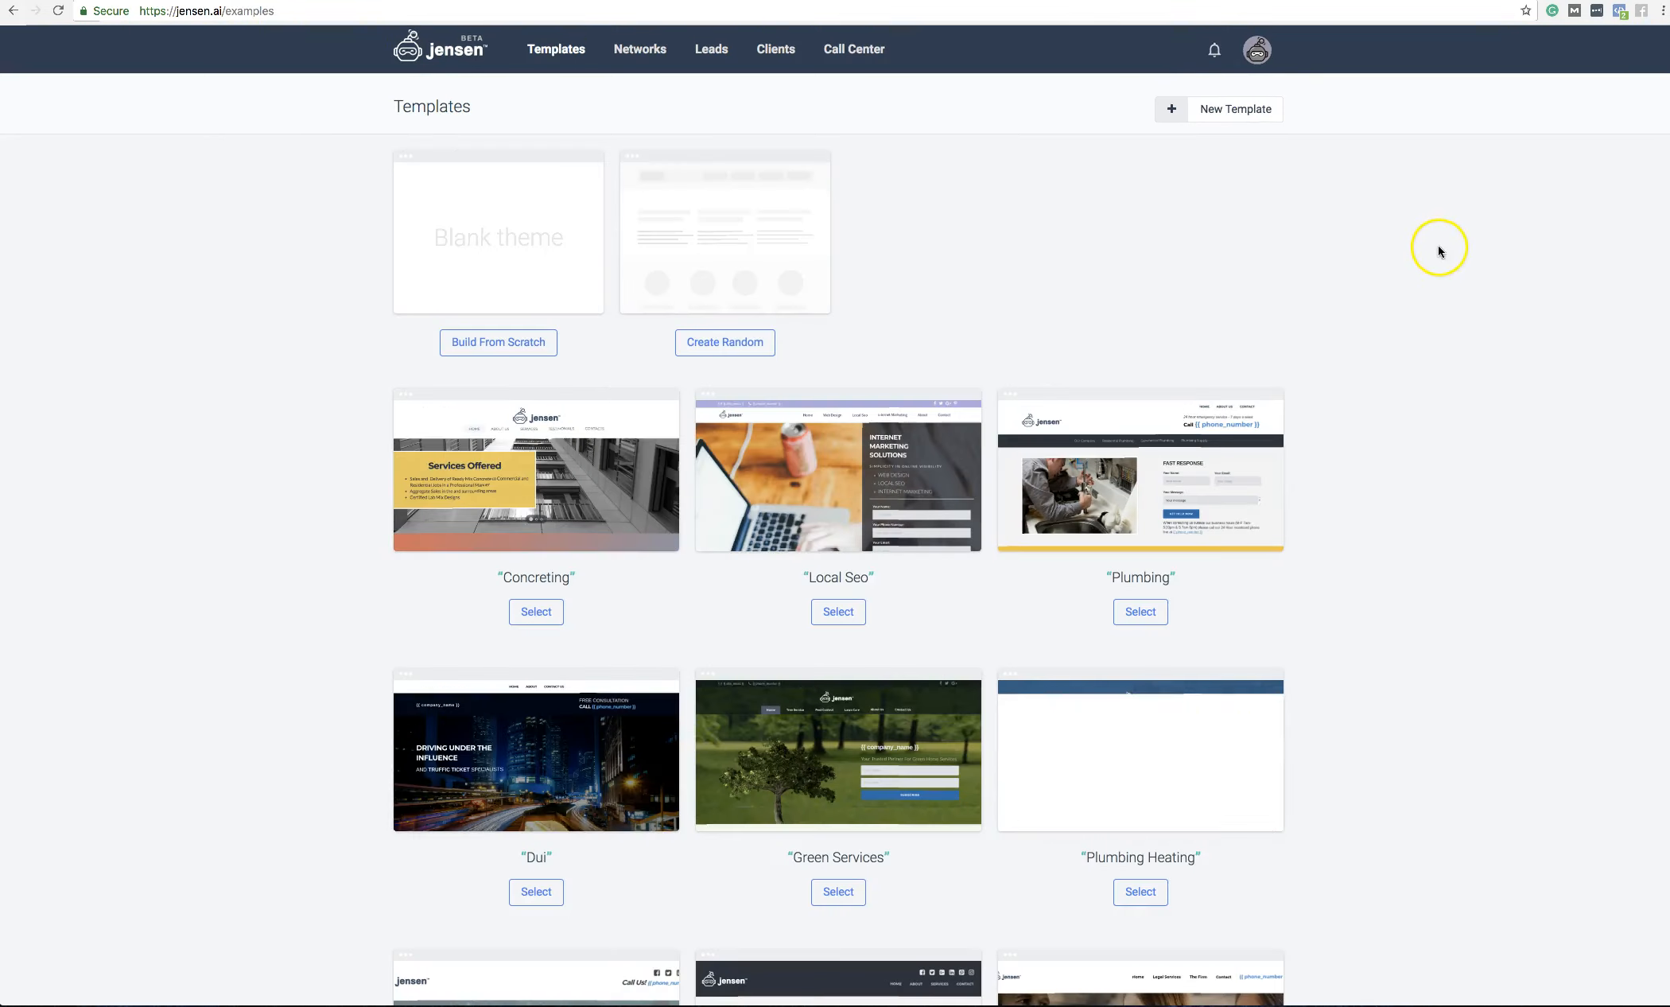
scroll(404, 329, "down", 12)
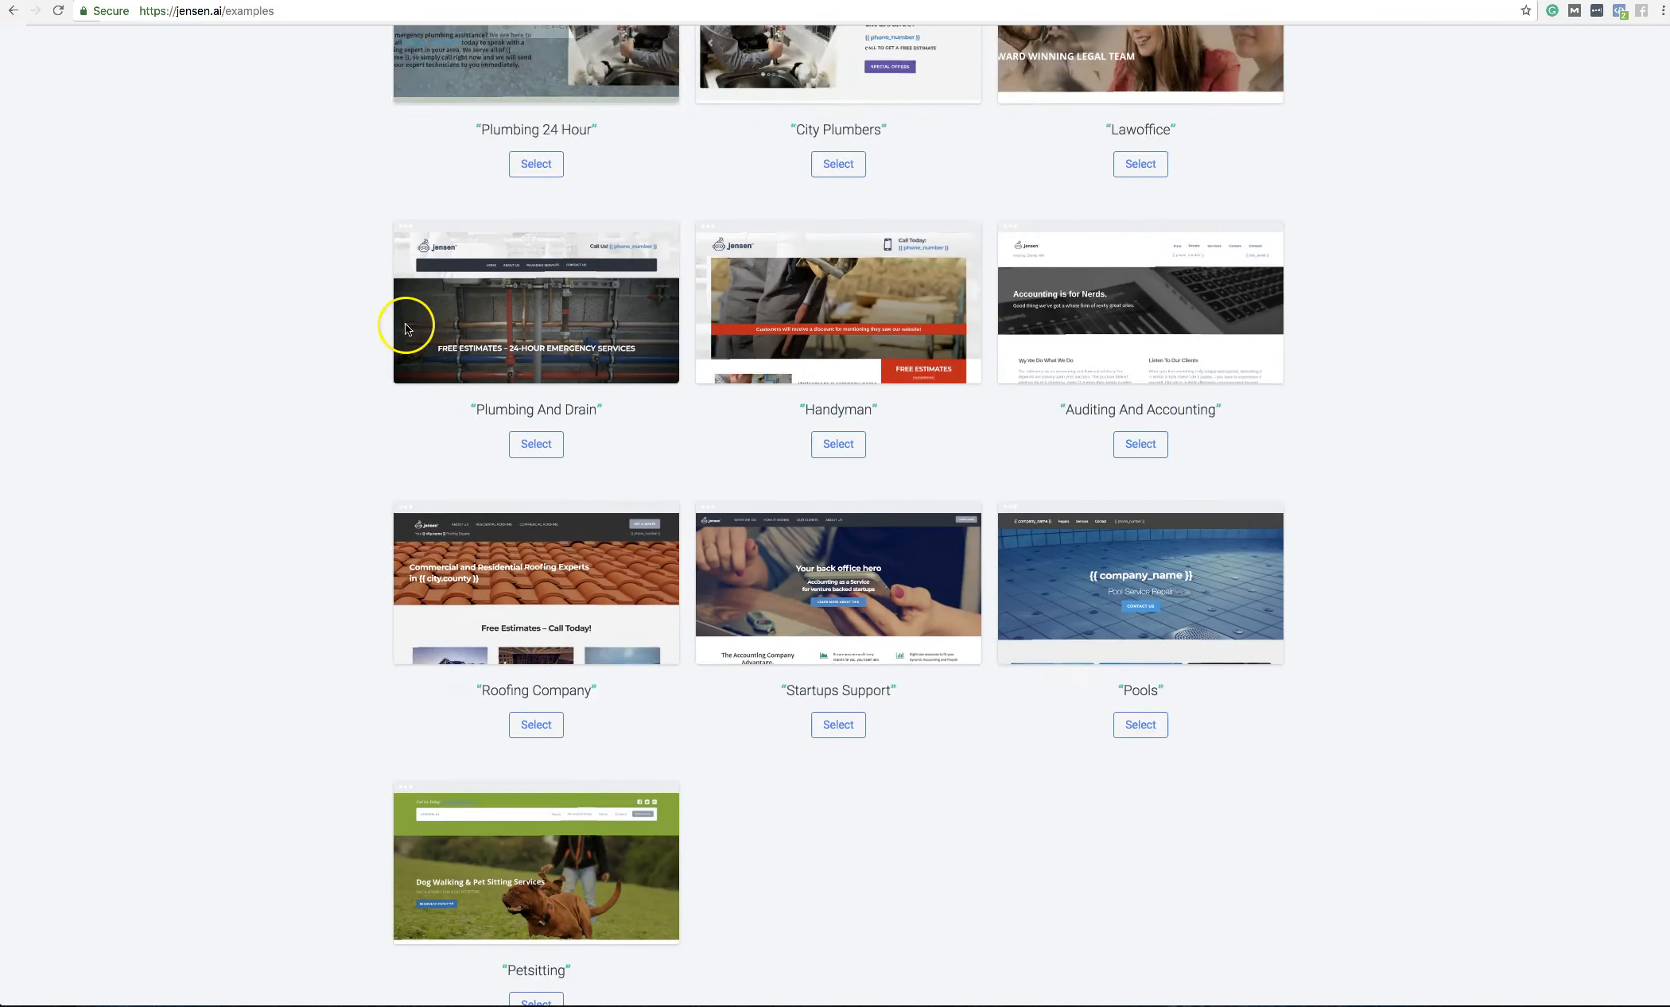
scroll(404, 328, "down", 2)
scroll(994, 716, "up", 6)
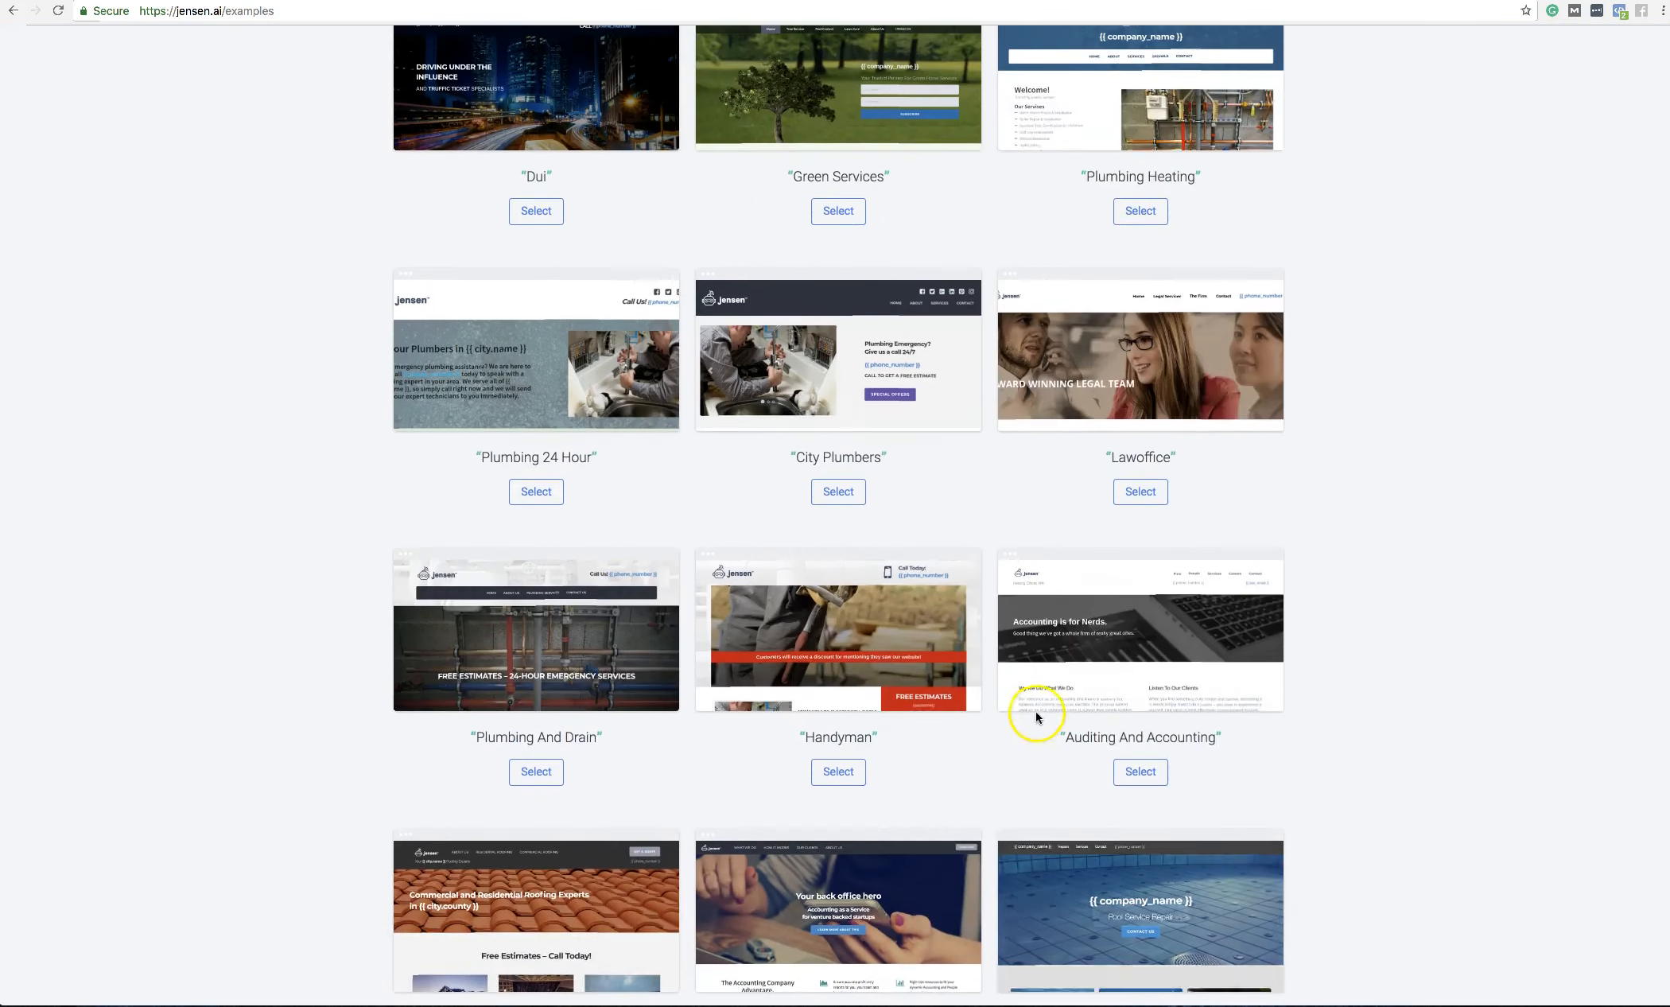
scroll(1304, 626, "up", 4)
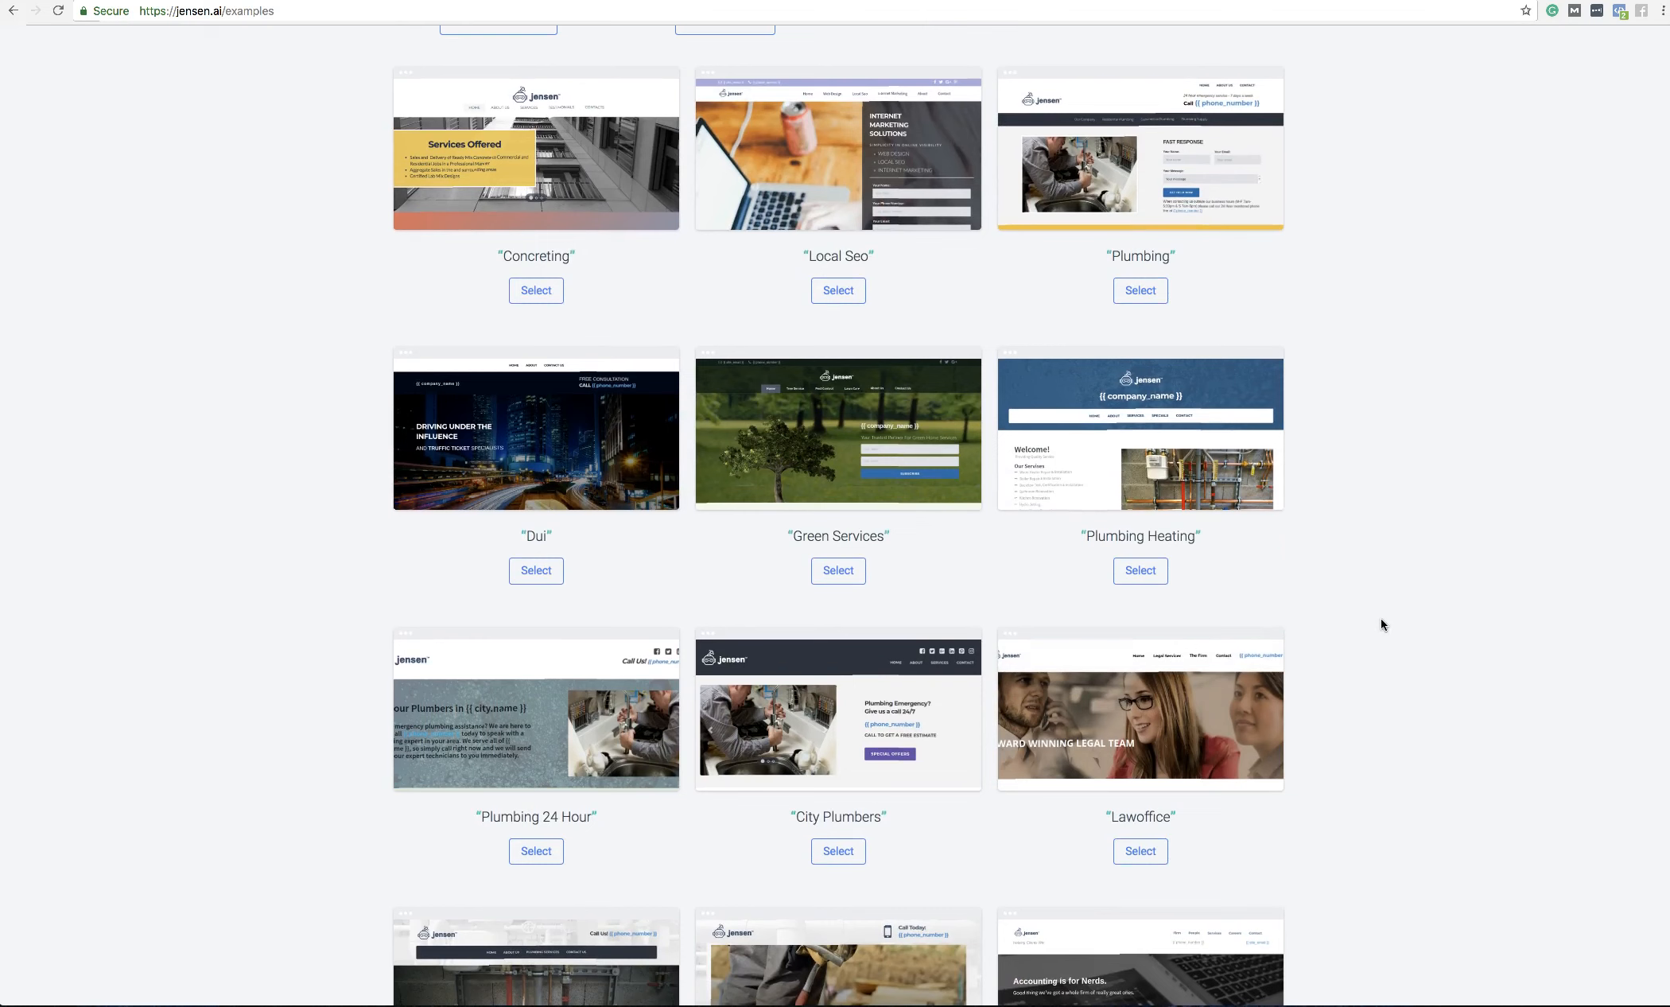
scroll(1381, 621, "down", 10)
left_click(1359, 666)
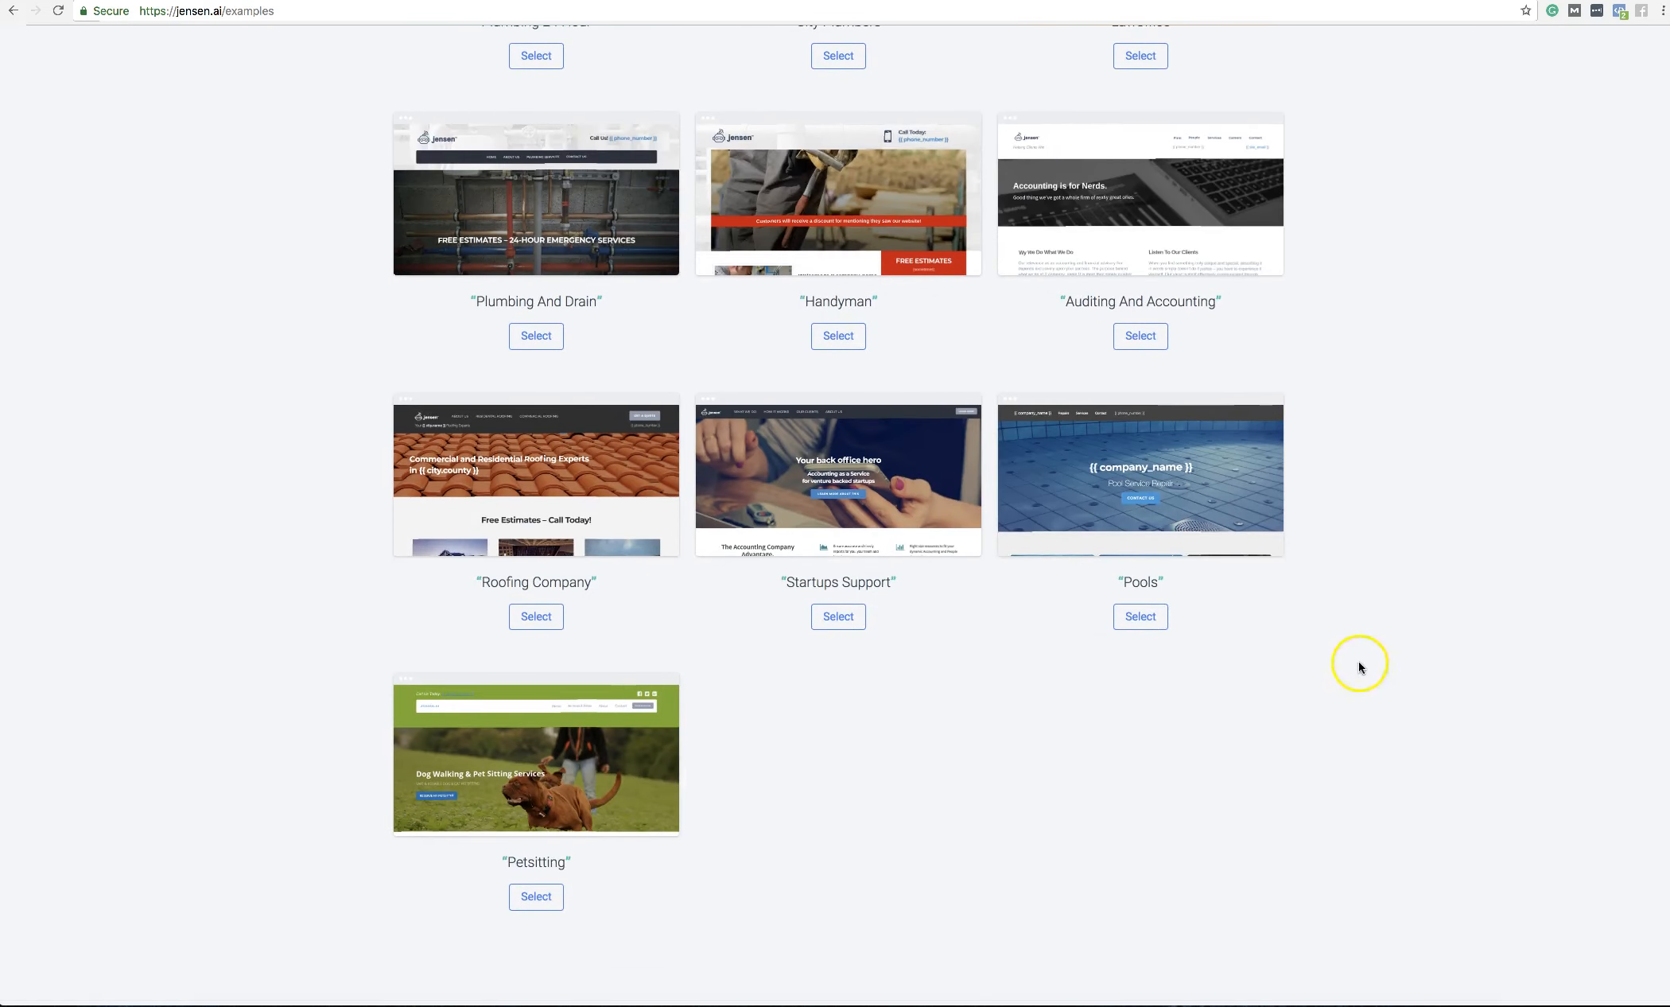
Step: Preview the Roofing Company template, then close it back to the examples gallery
left_click(536, 477)
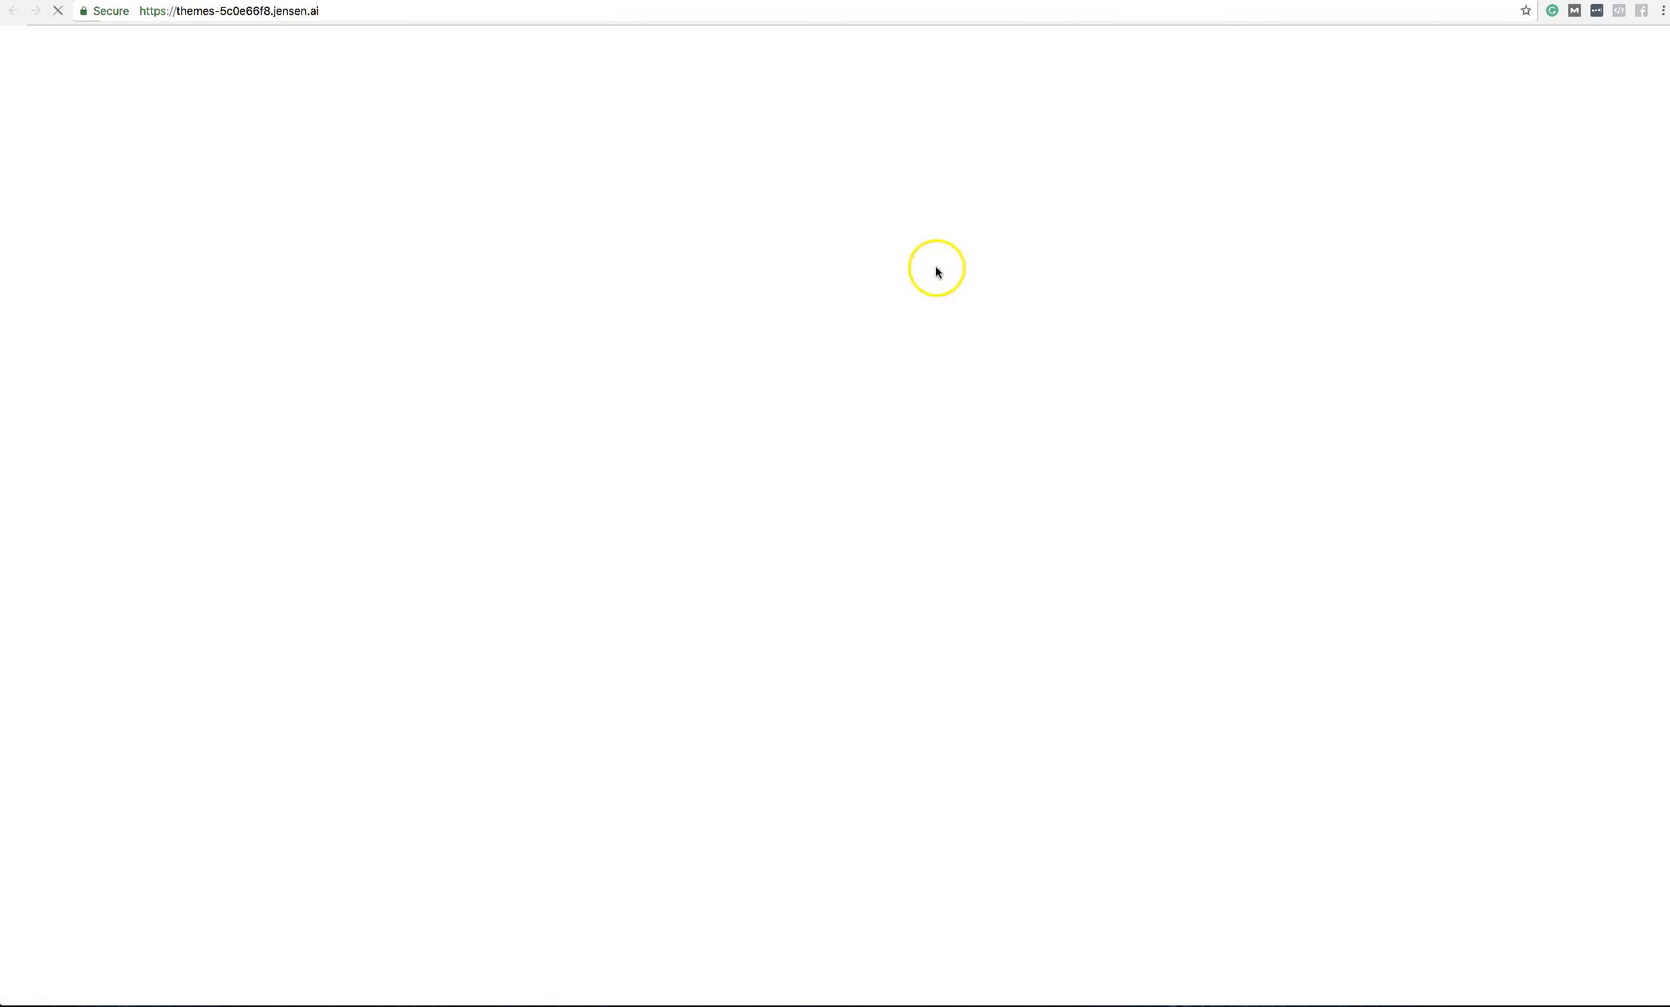
scroll(1099, 411, "down", 15)
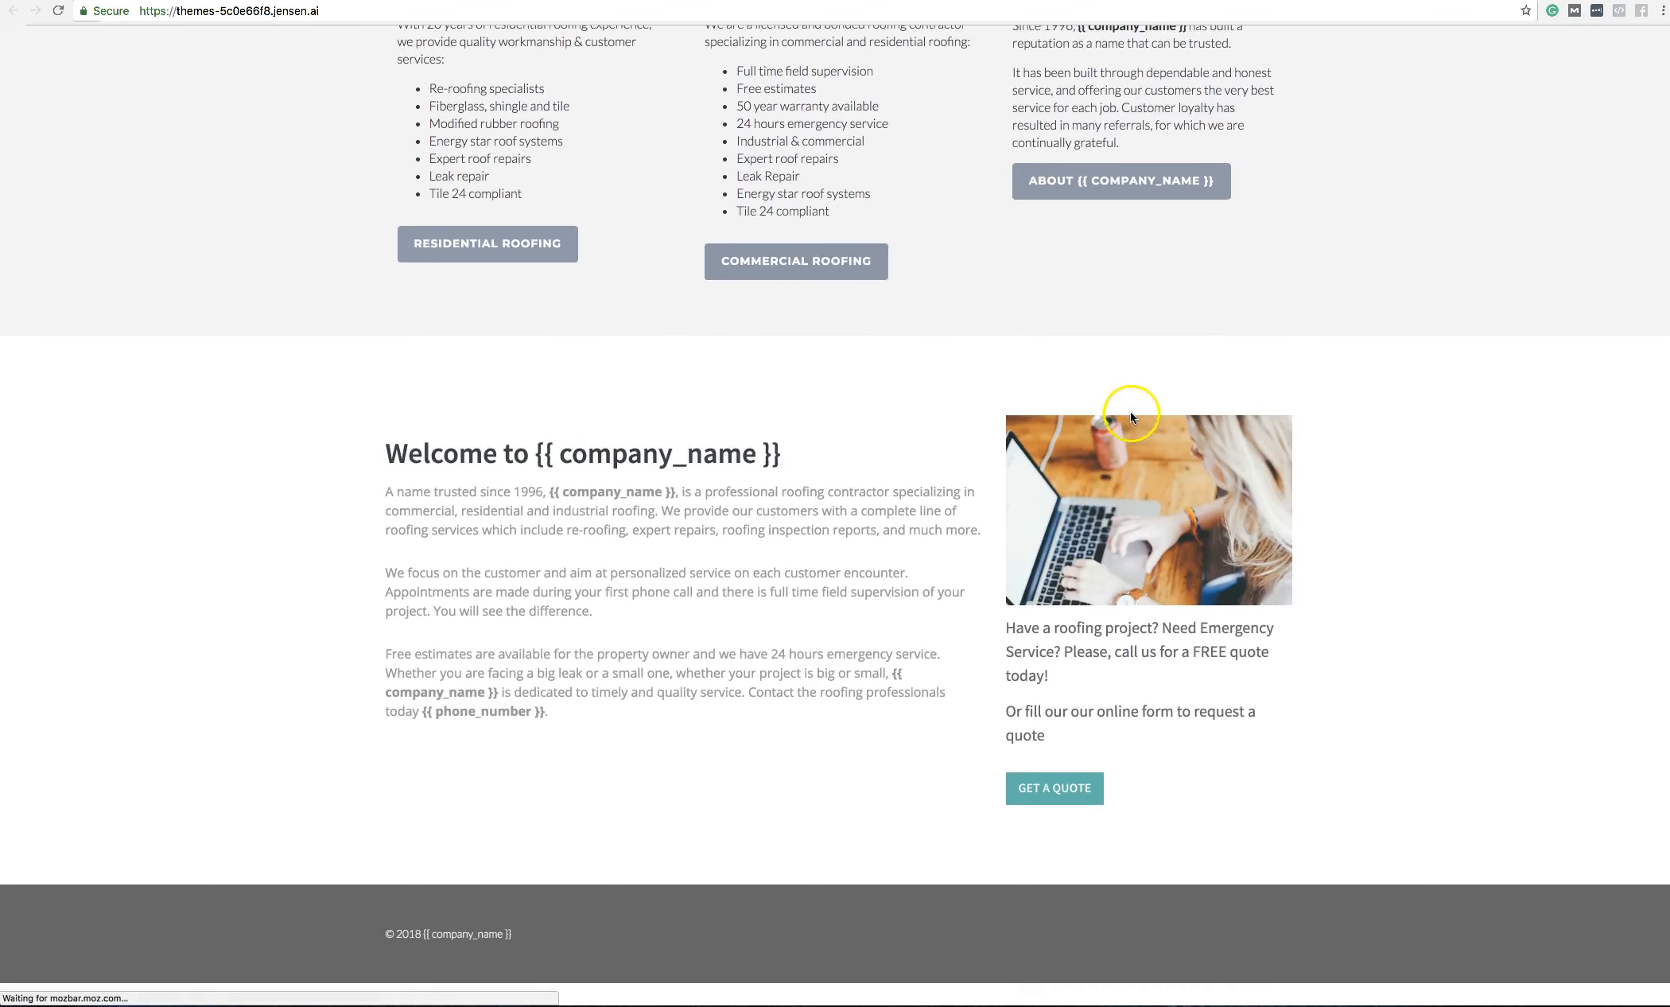
scroll(1131, 411, "up", 15)
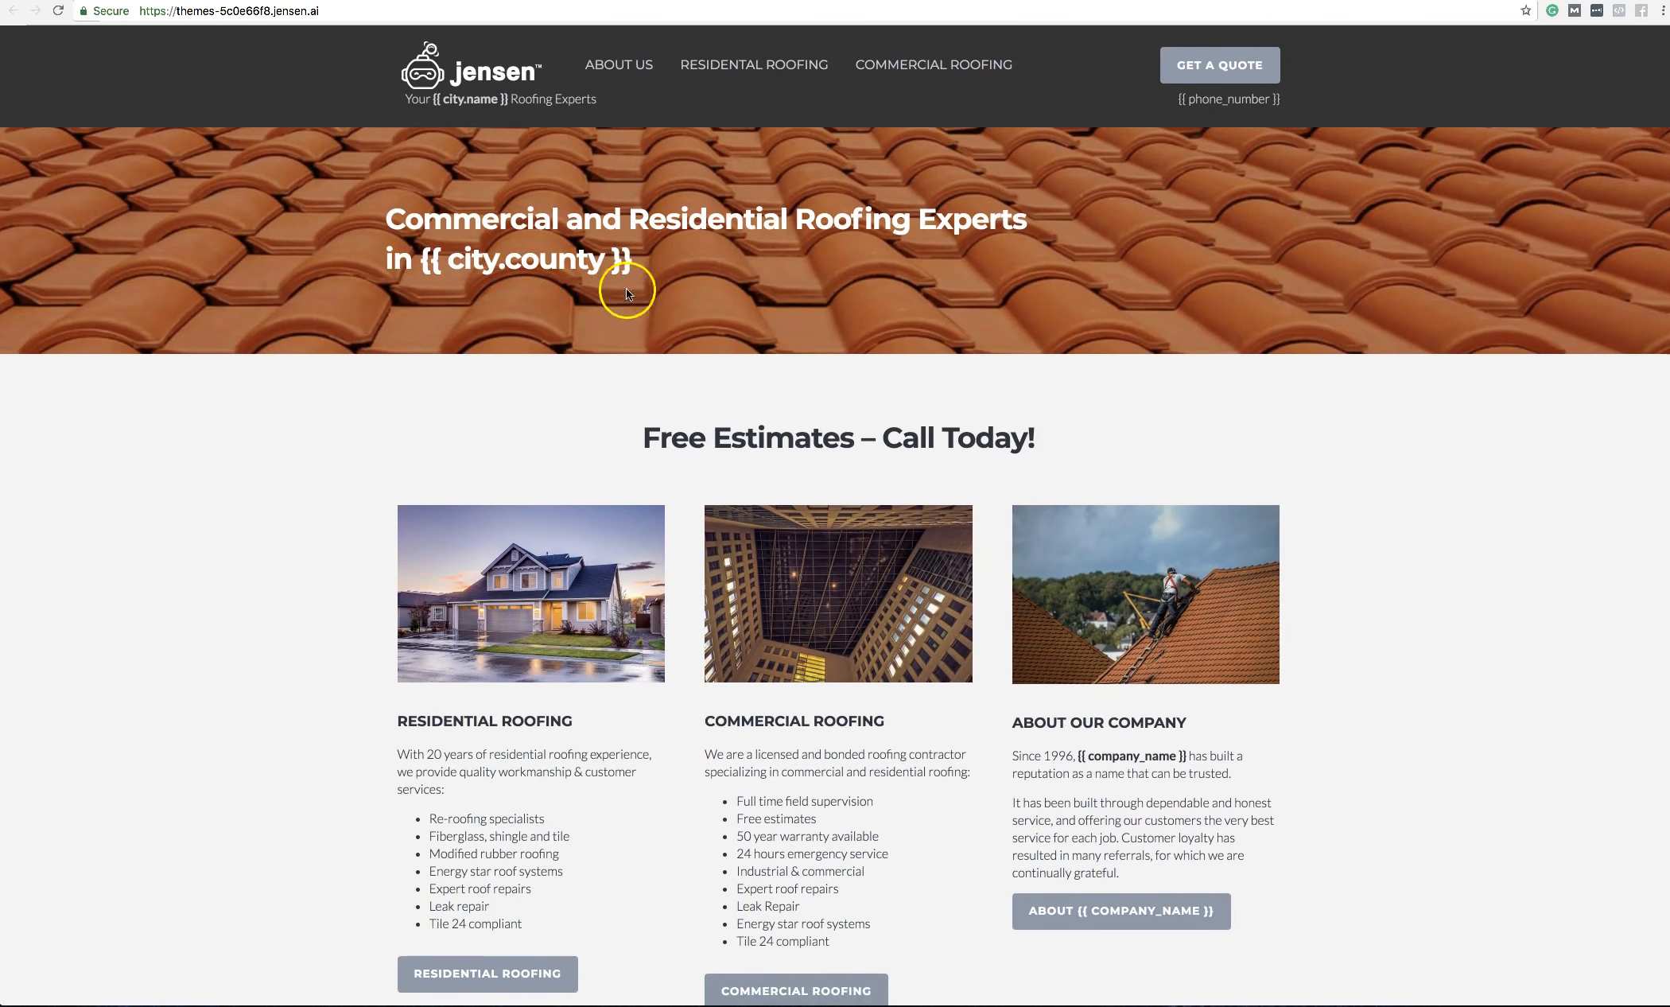
key("super+w")
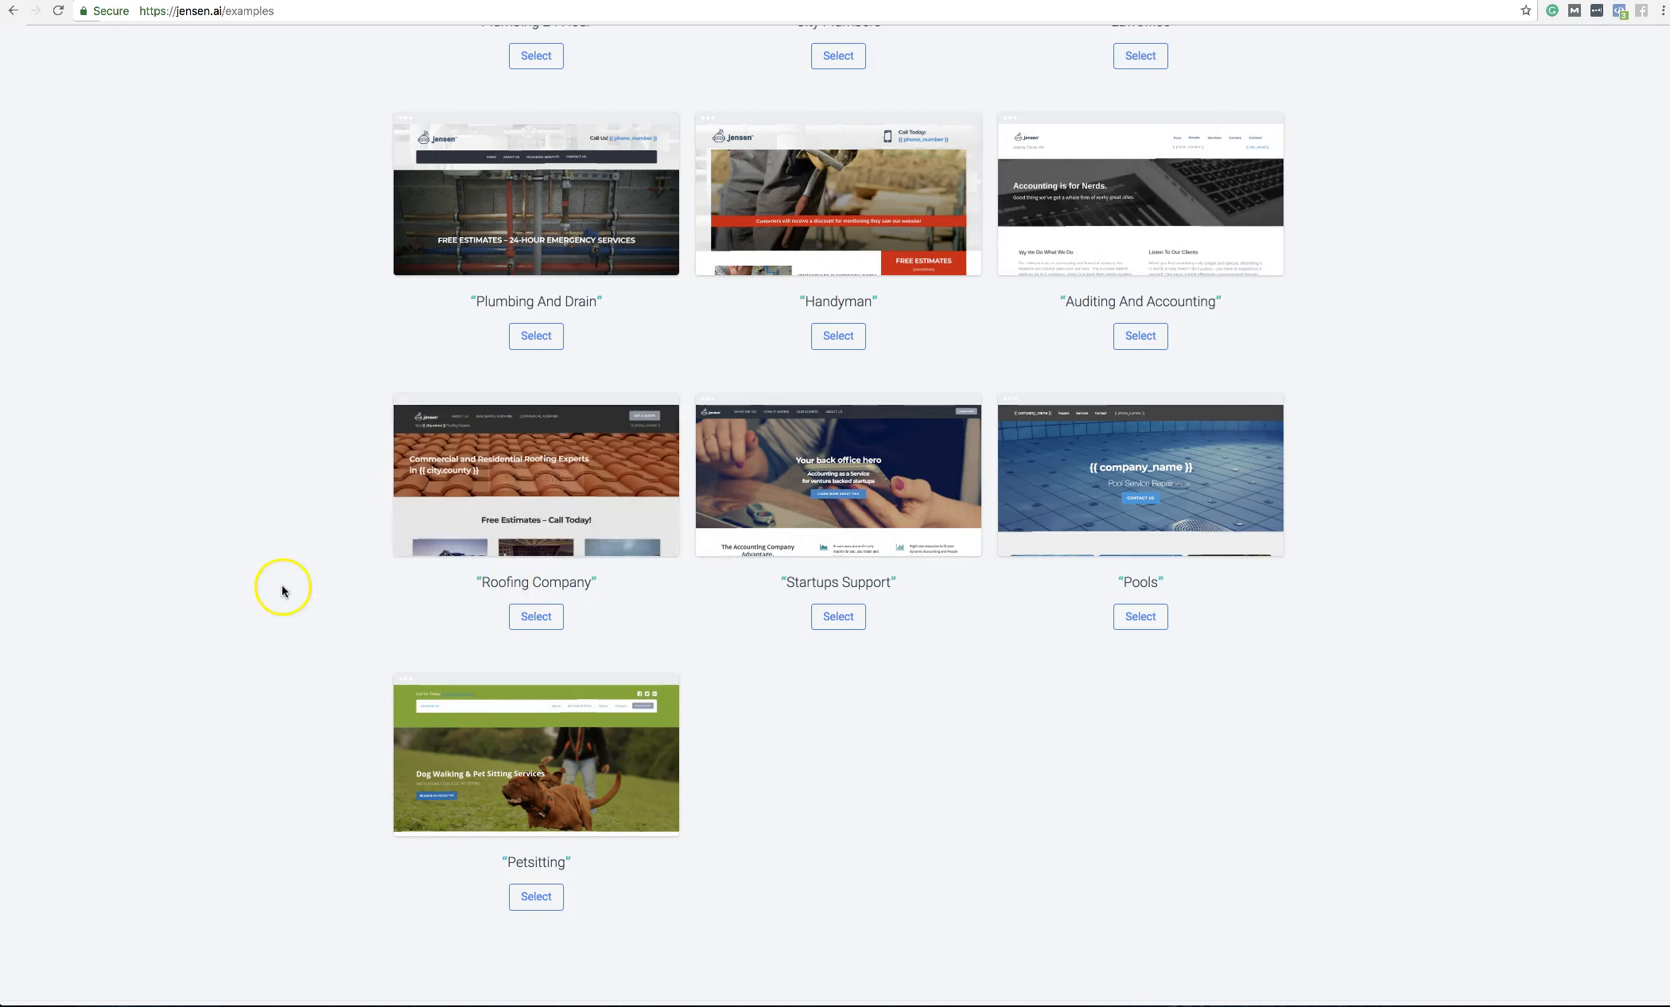
scroll(351, 546, "up", 3)
scroll(351, 546, "down", 3)
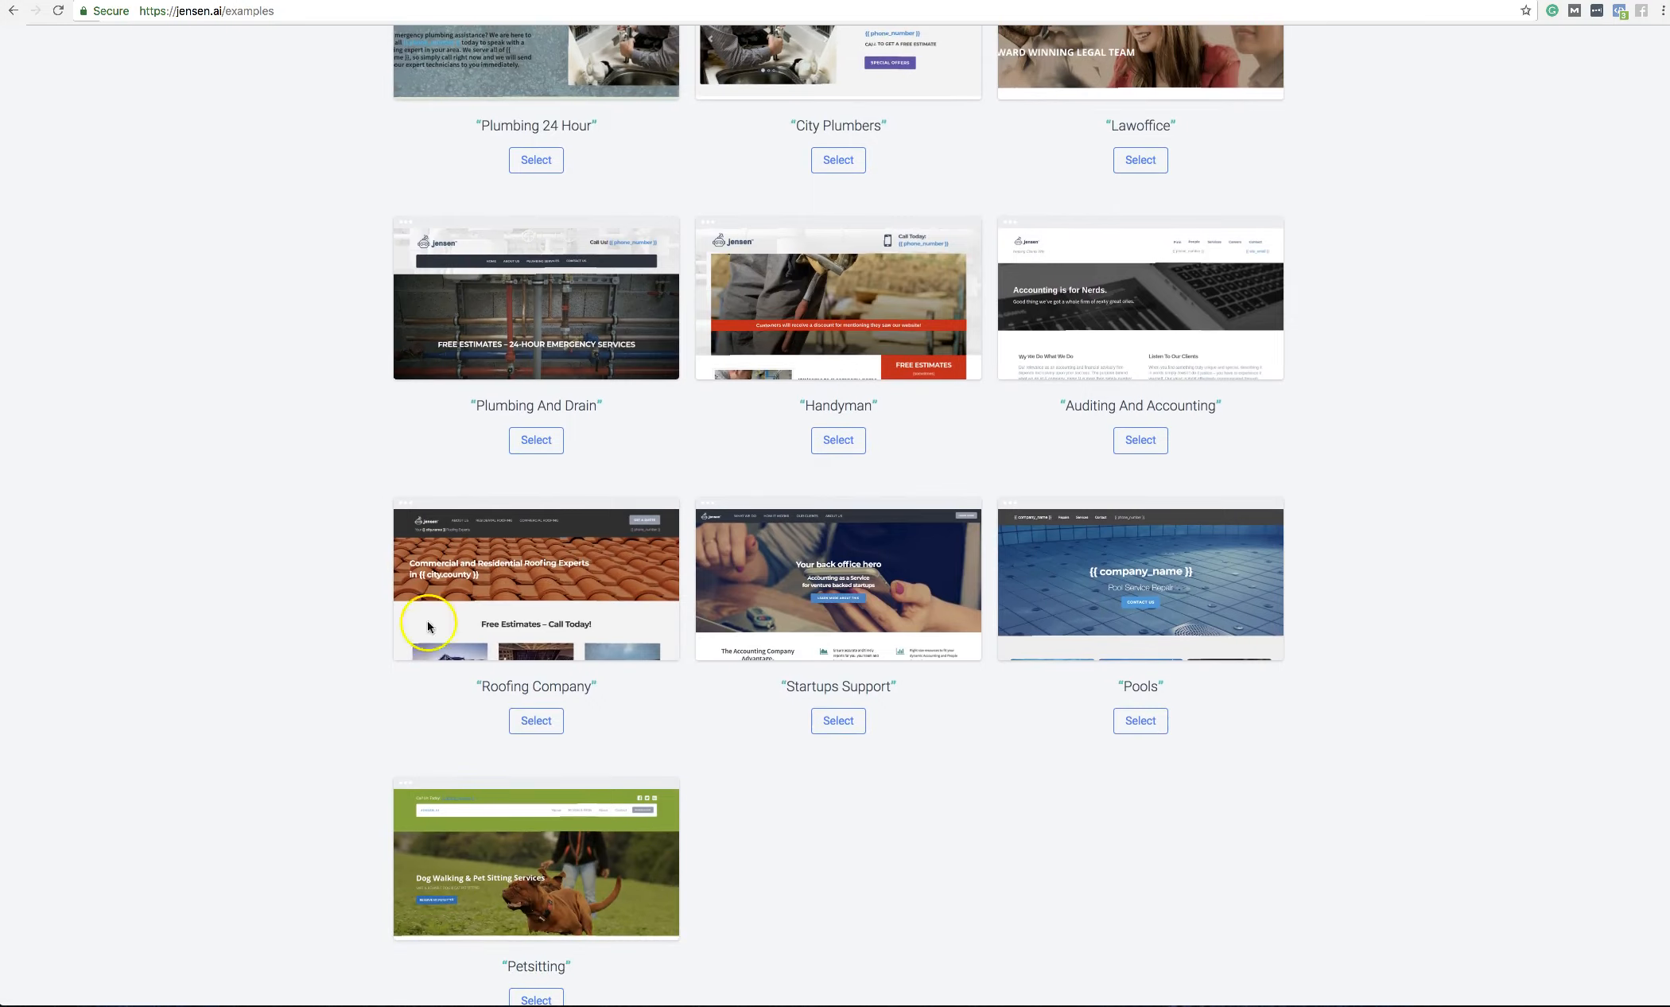
Step: Load Roofing Company as the editable index page and scroll through its hero banner and Free Estimates section
left_click(536, 721)
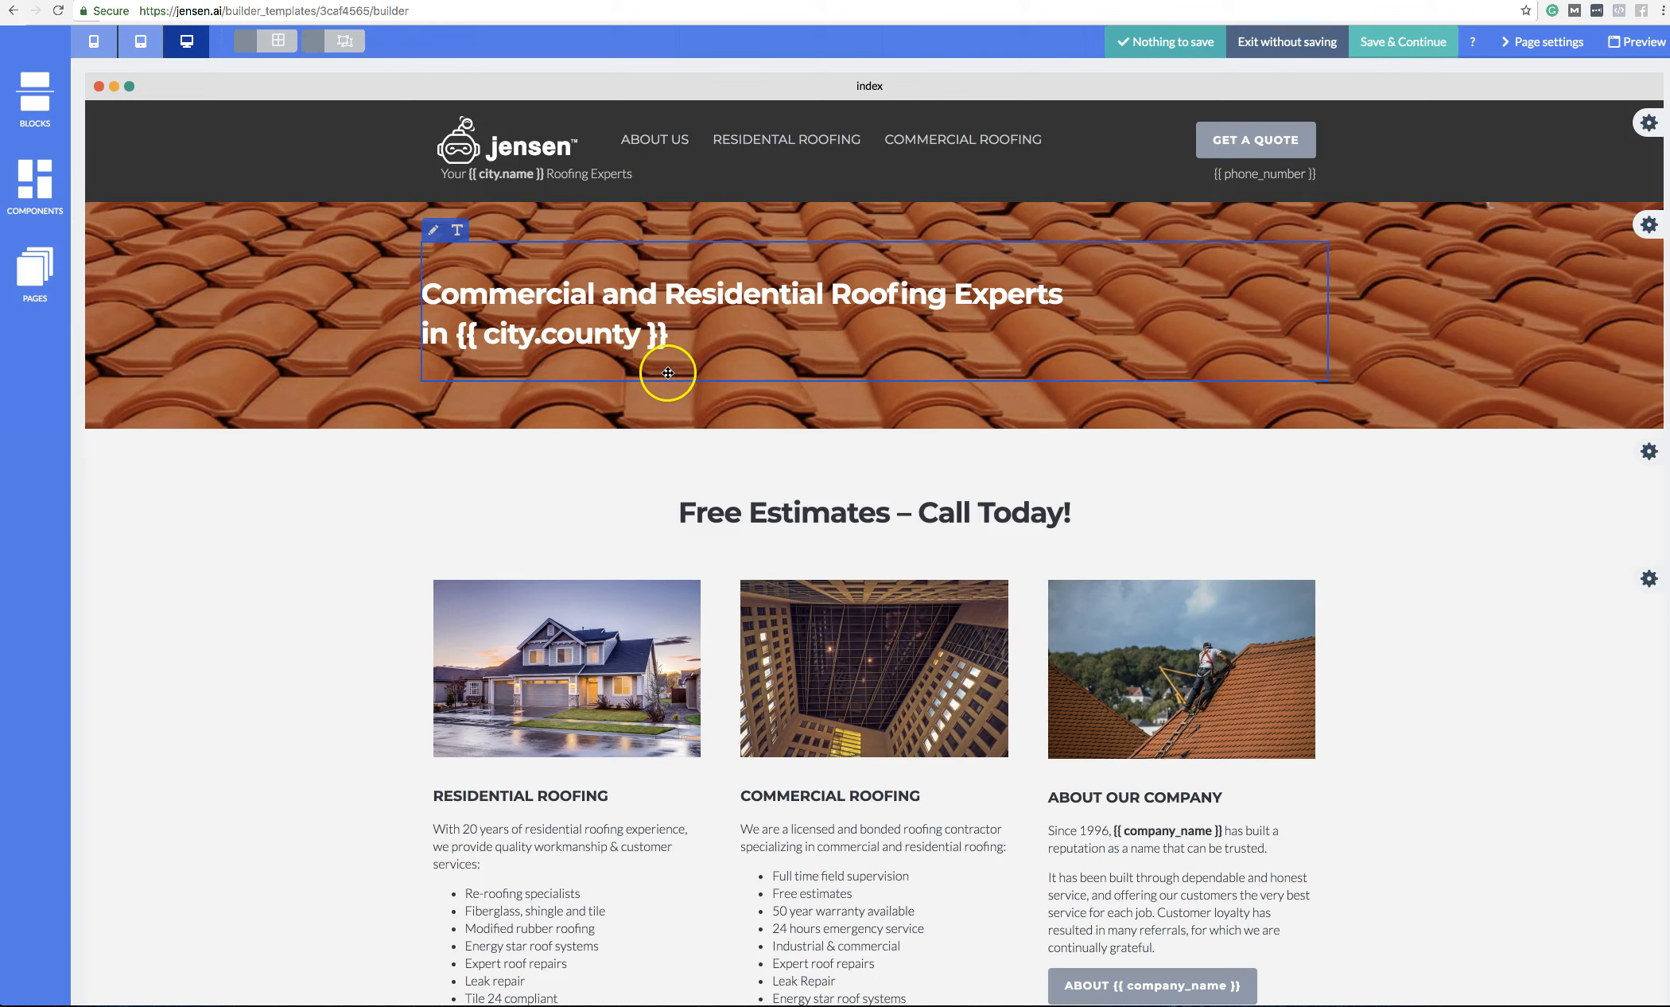
scroll(1350, 625, "down", 8)
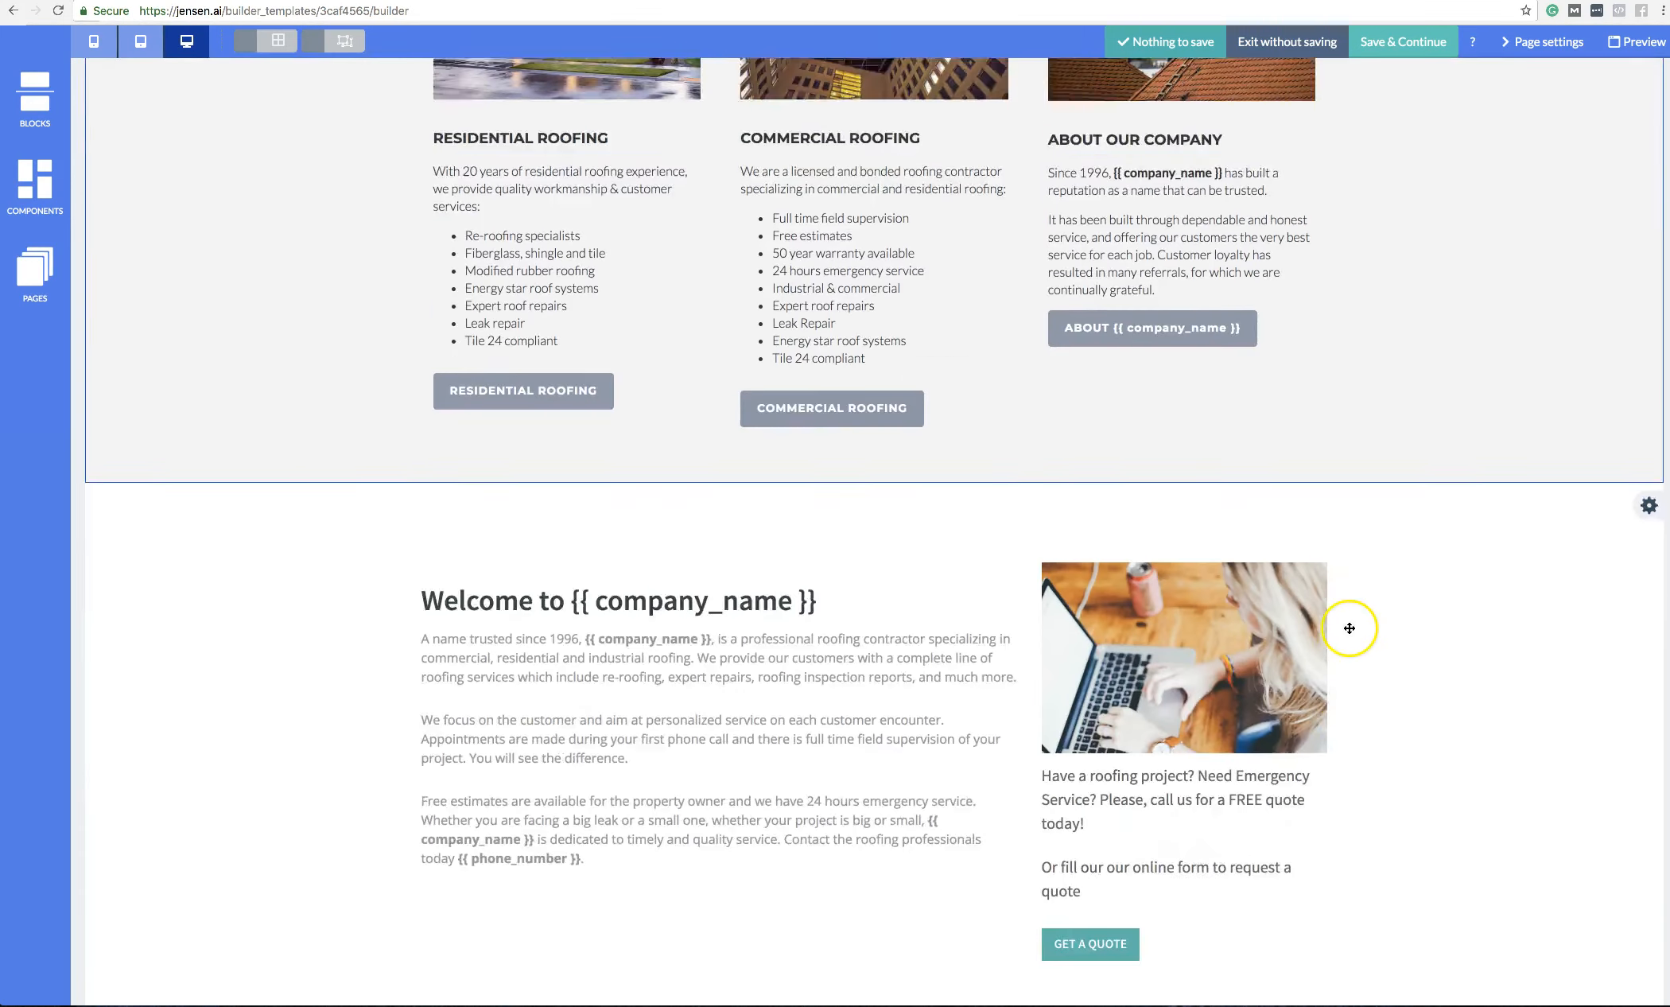
scroll(1349, 628, "up", 10)
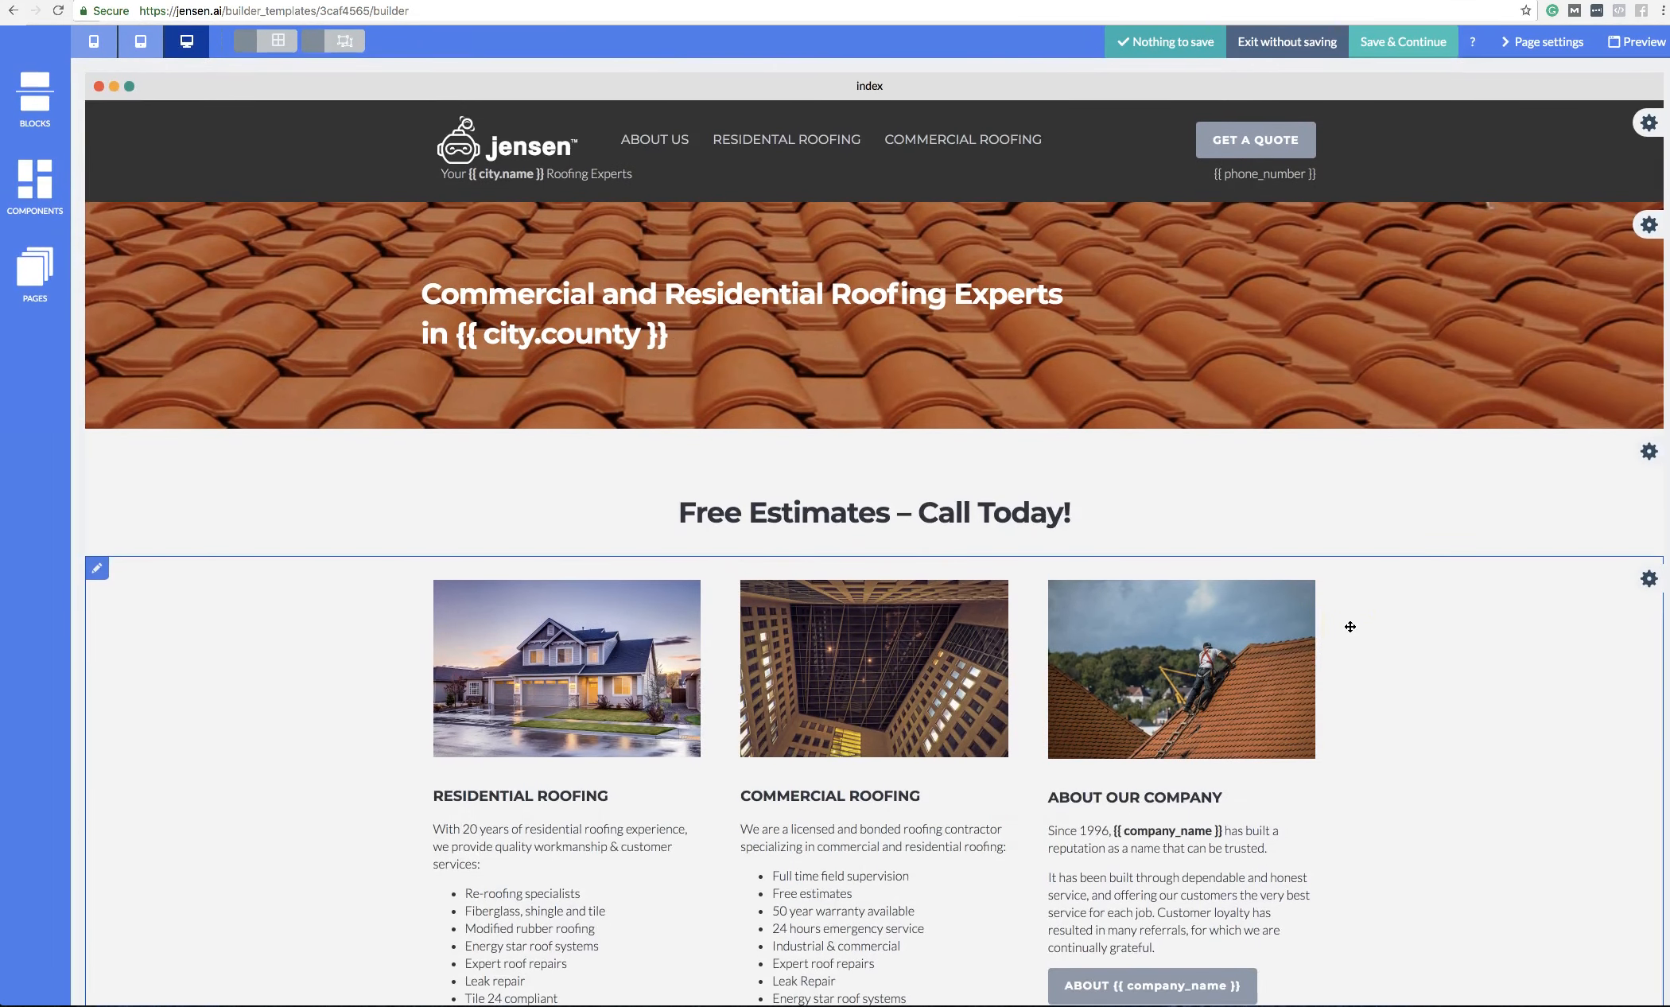
left_click(1349, 625)
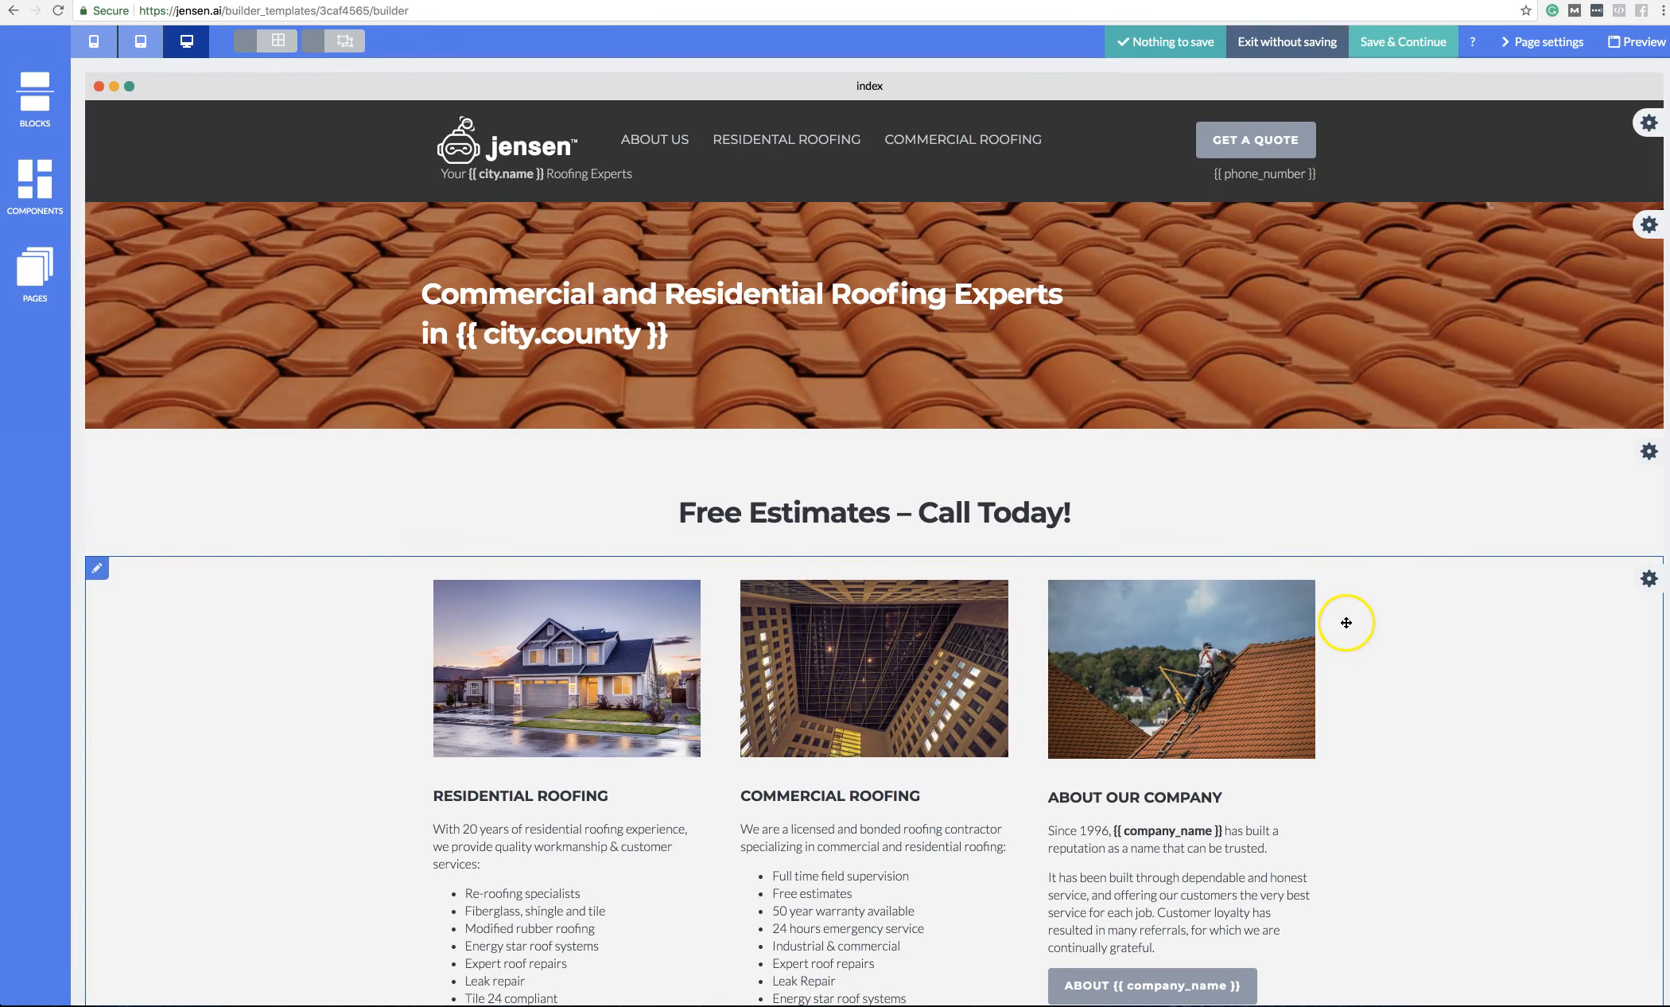
scroll(1324, 621, "down", 10)
scroll(1321, 619, "up", 10)
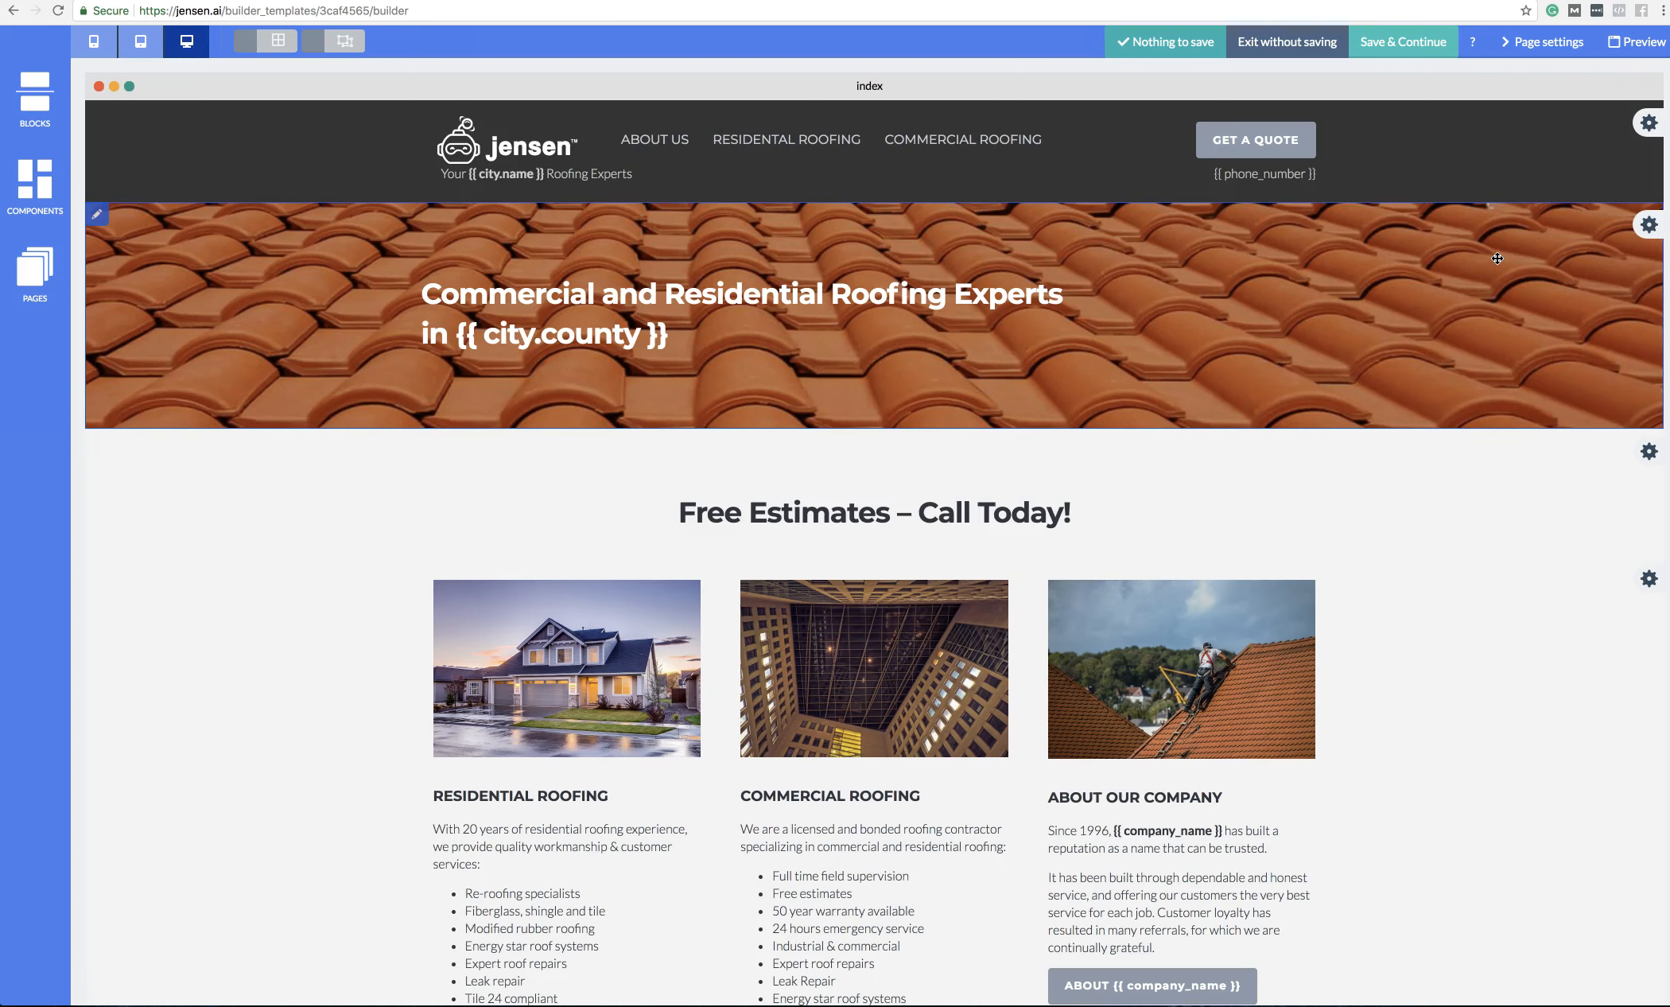
scroll(1177, 563, "down", 10)
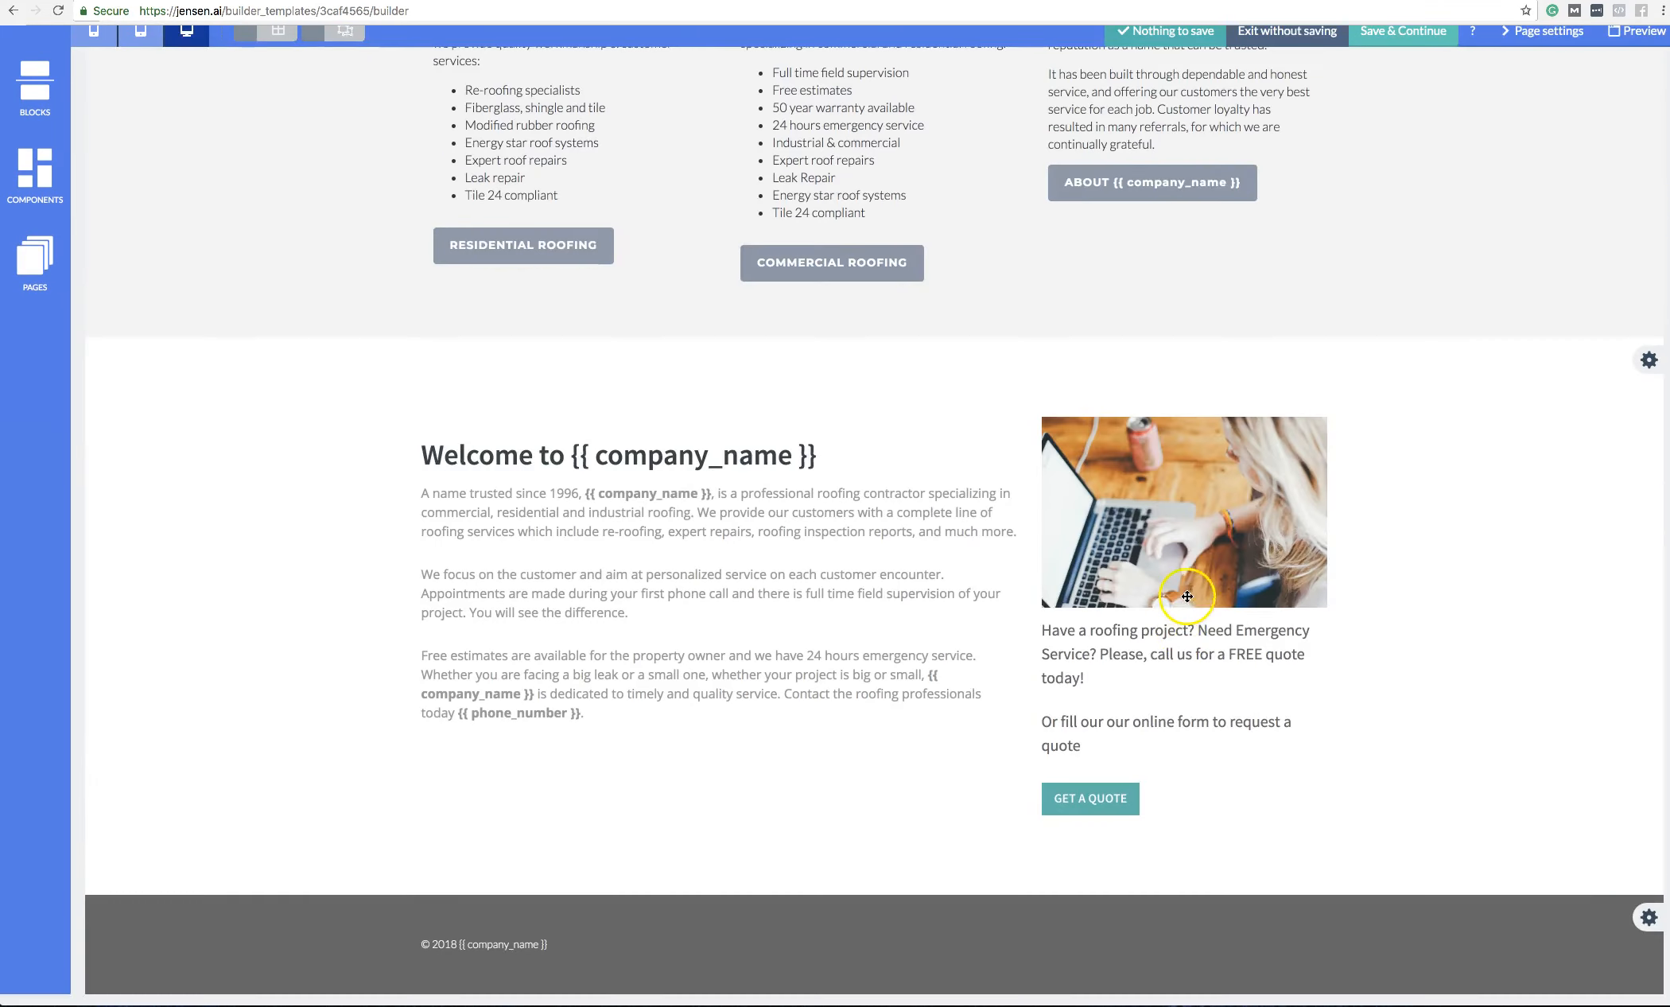
scroll(1465, 519, "up", 10)
scroll(1465, 519, "down", 10)
scroll(1464, 519, "up", 10)
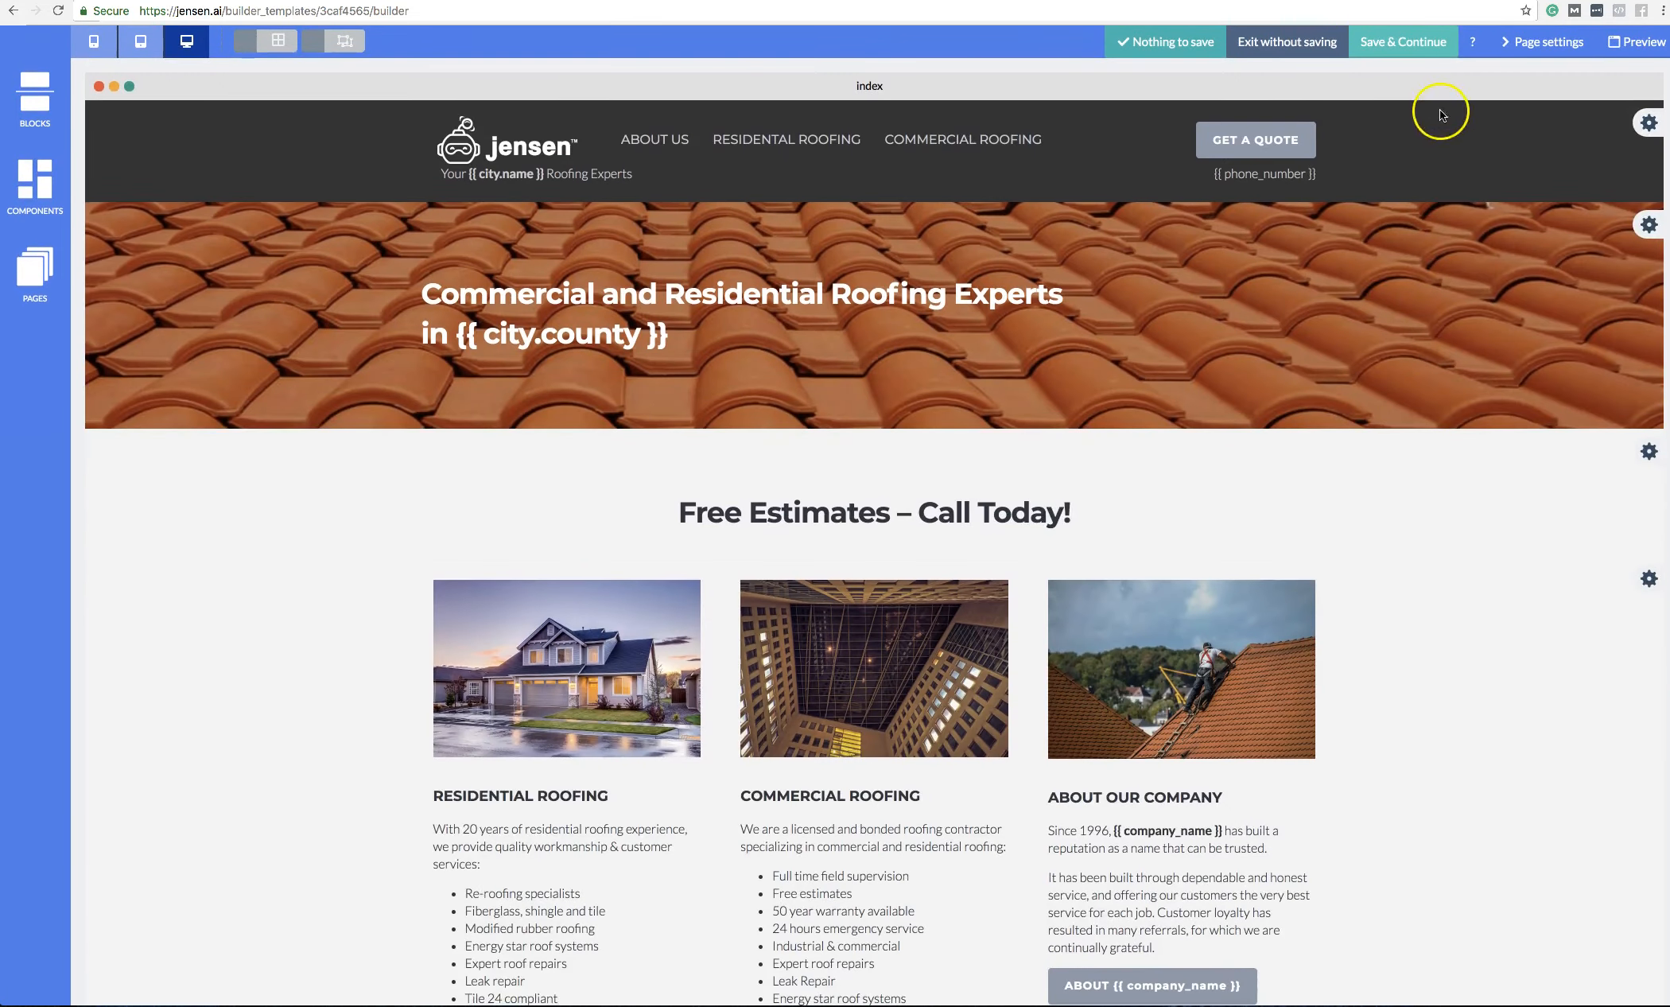
Step: Save the template, try Use My Domain, then return to Buy New Domain and focus the empty domain field
left_click(1403, 41)
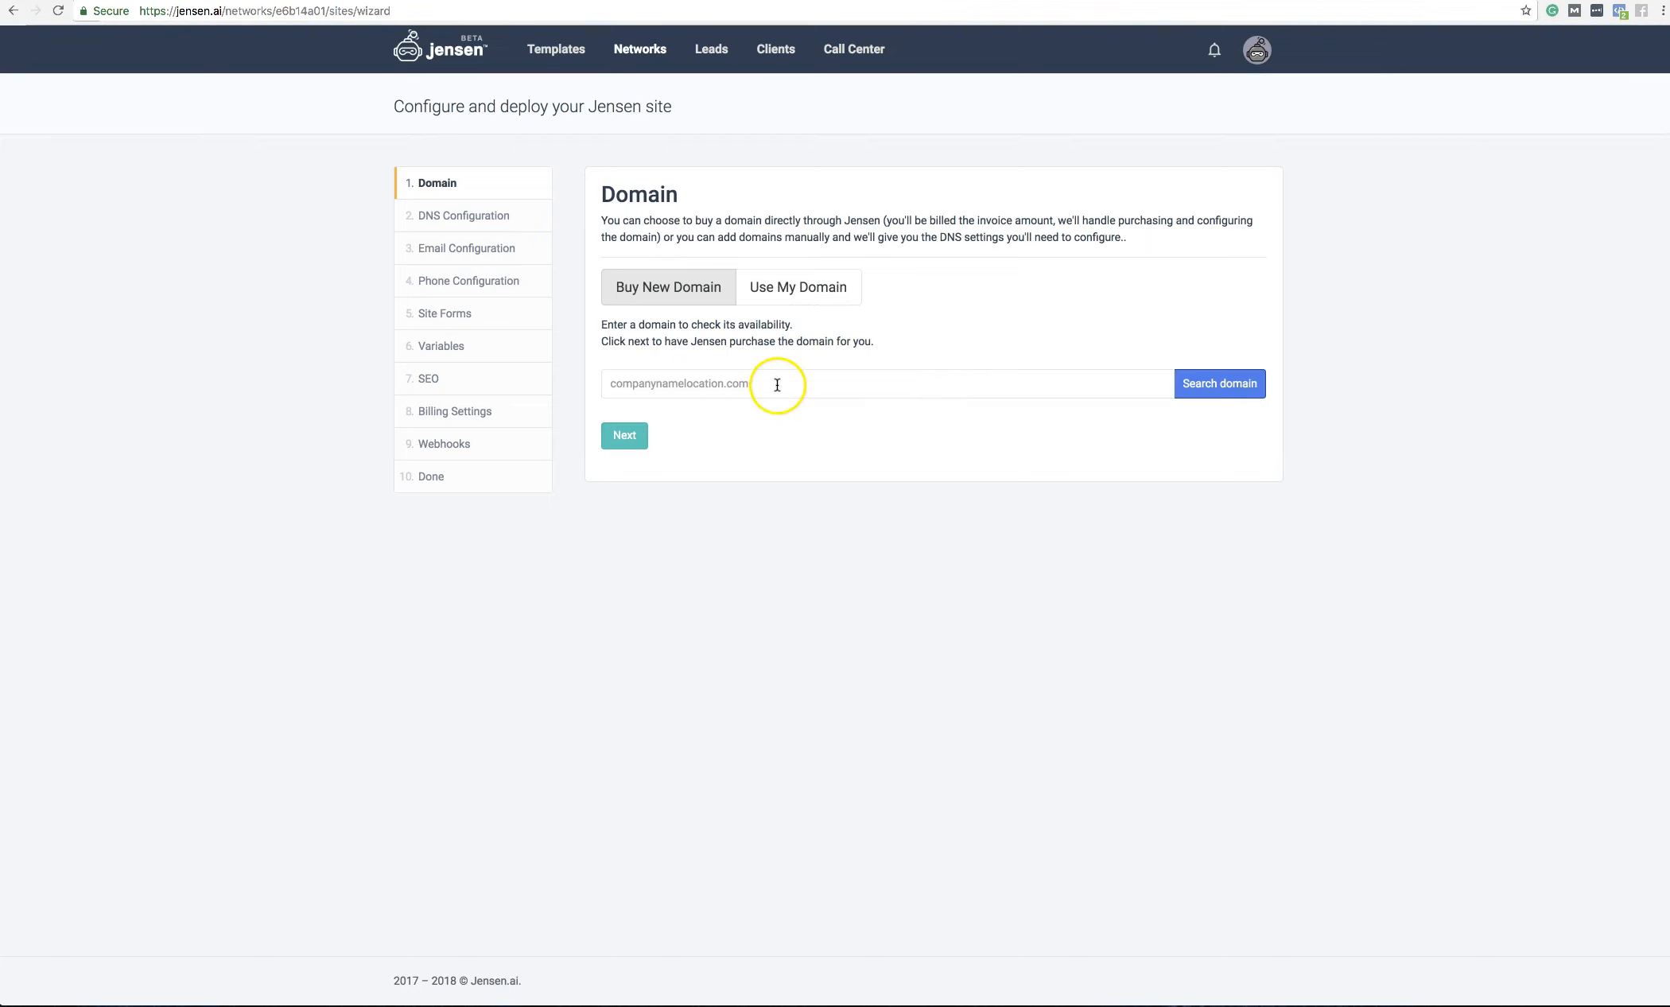
left_click(798, 287)
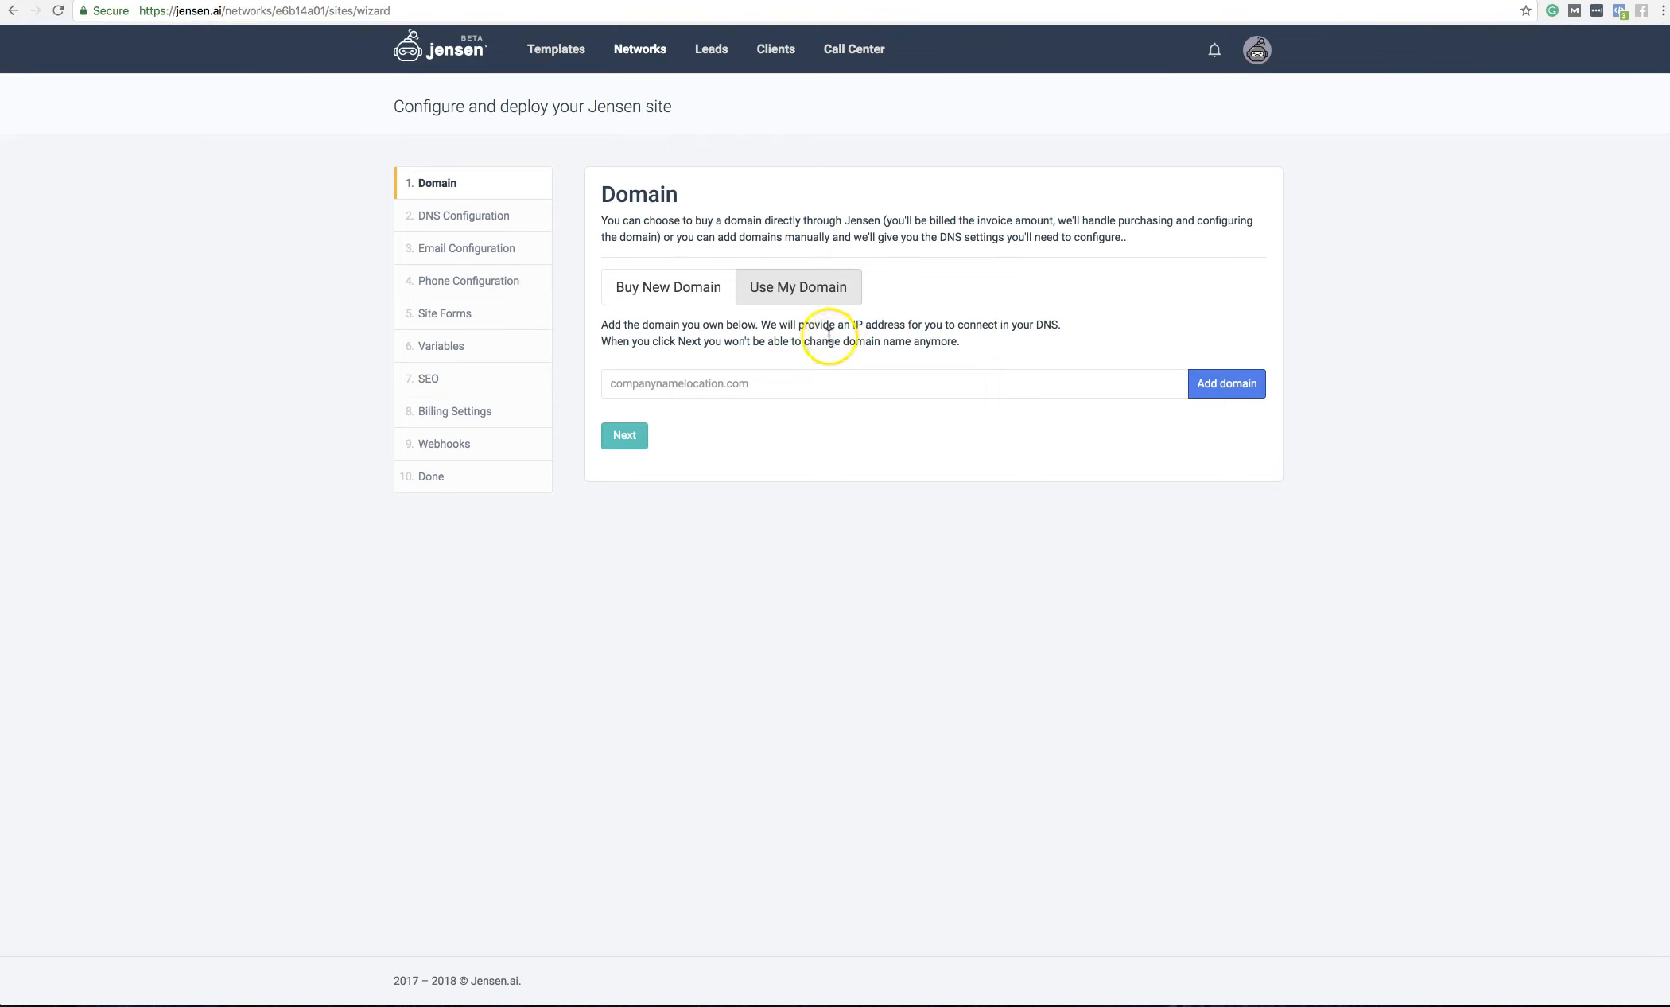
left_click(673, 289)
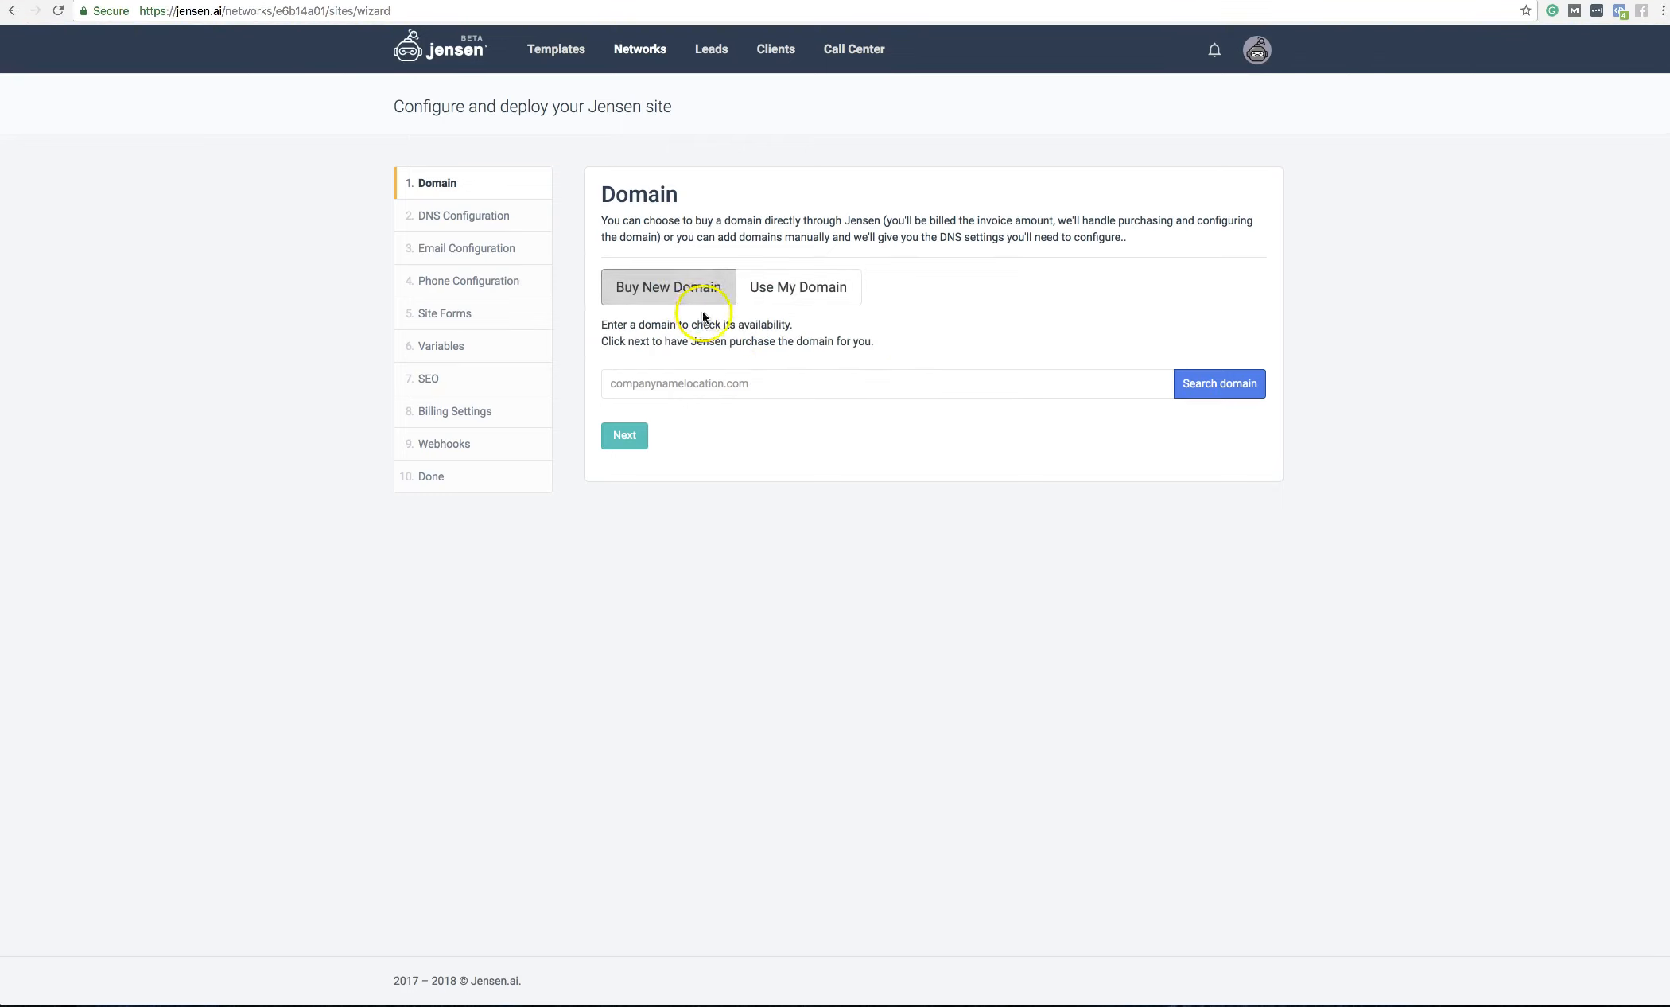
left_click(758, 387)
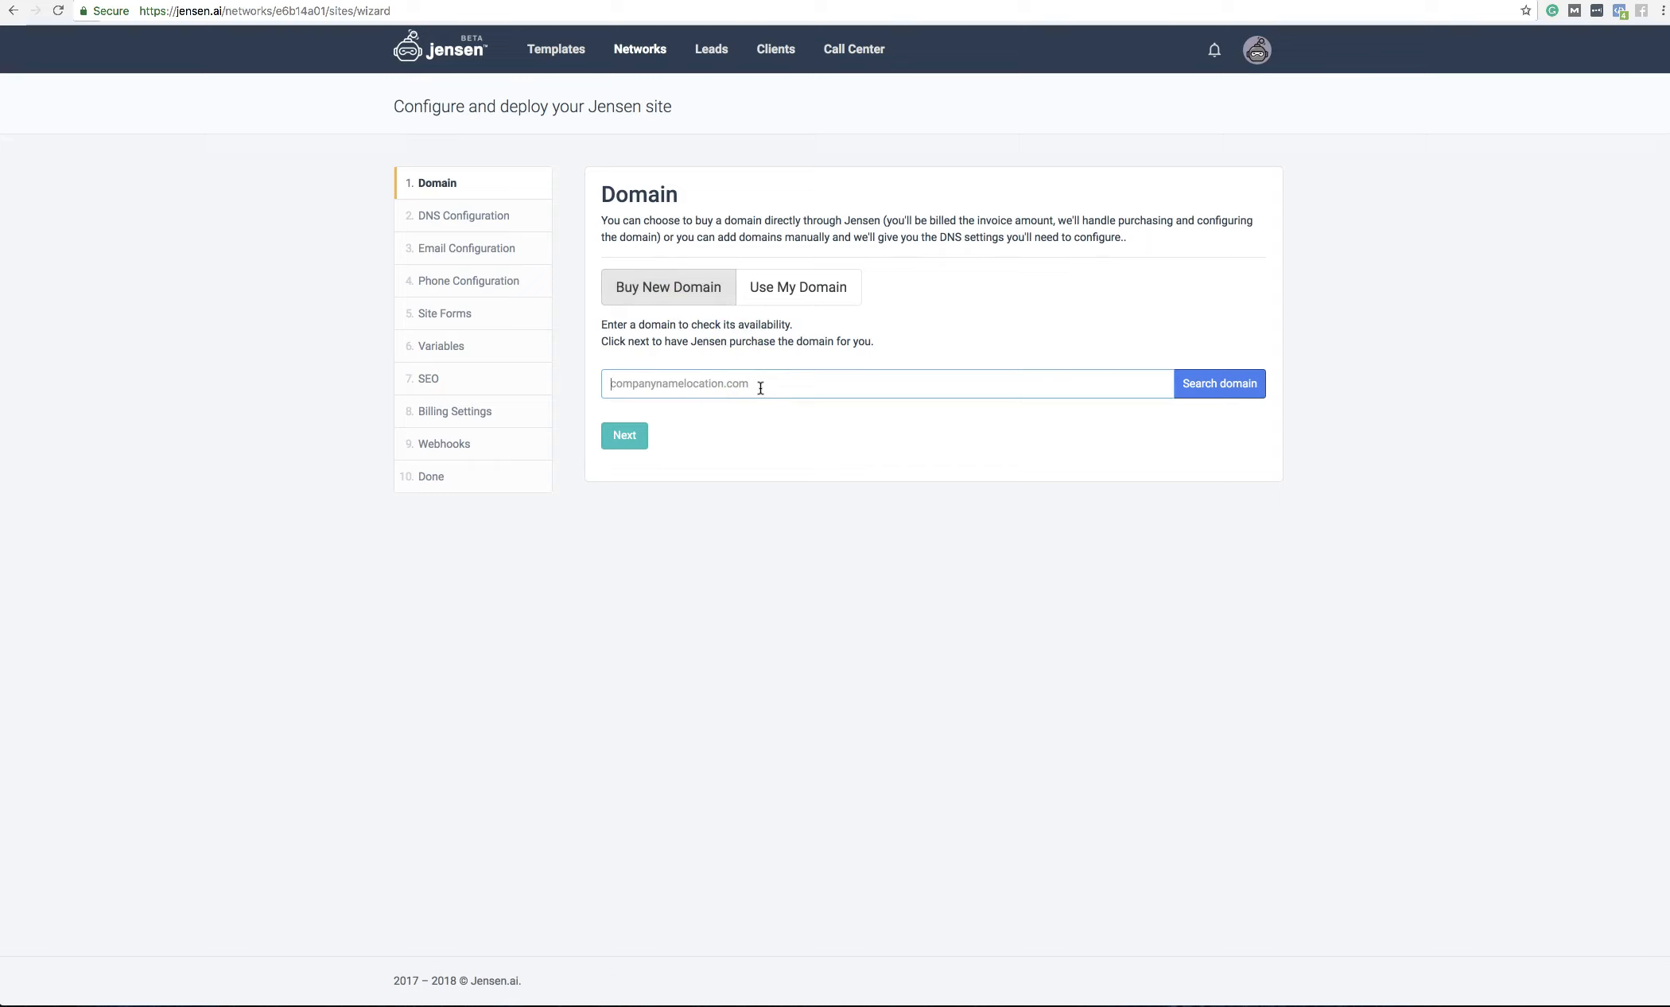
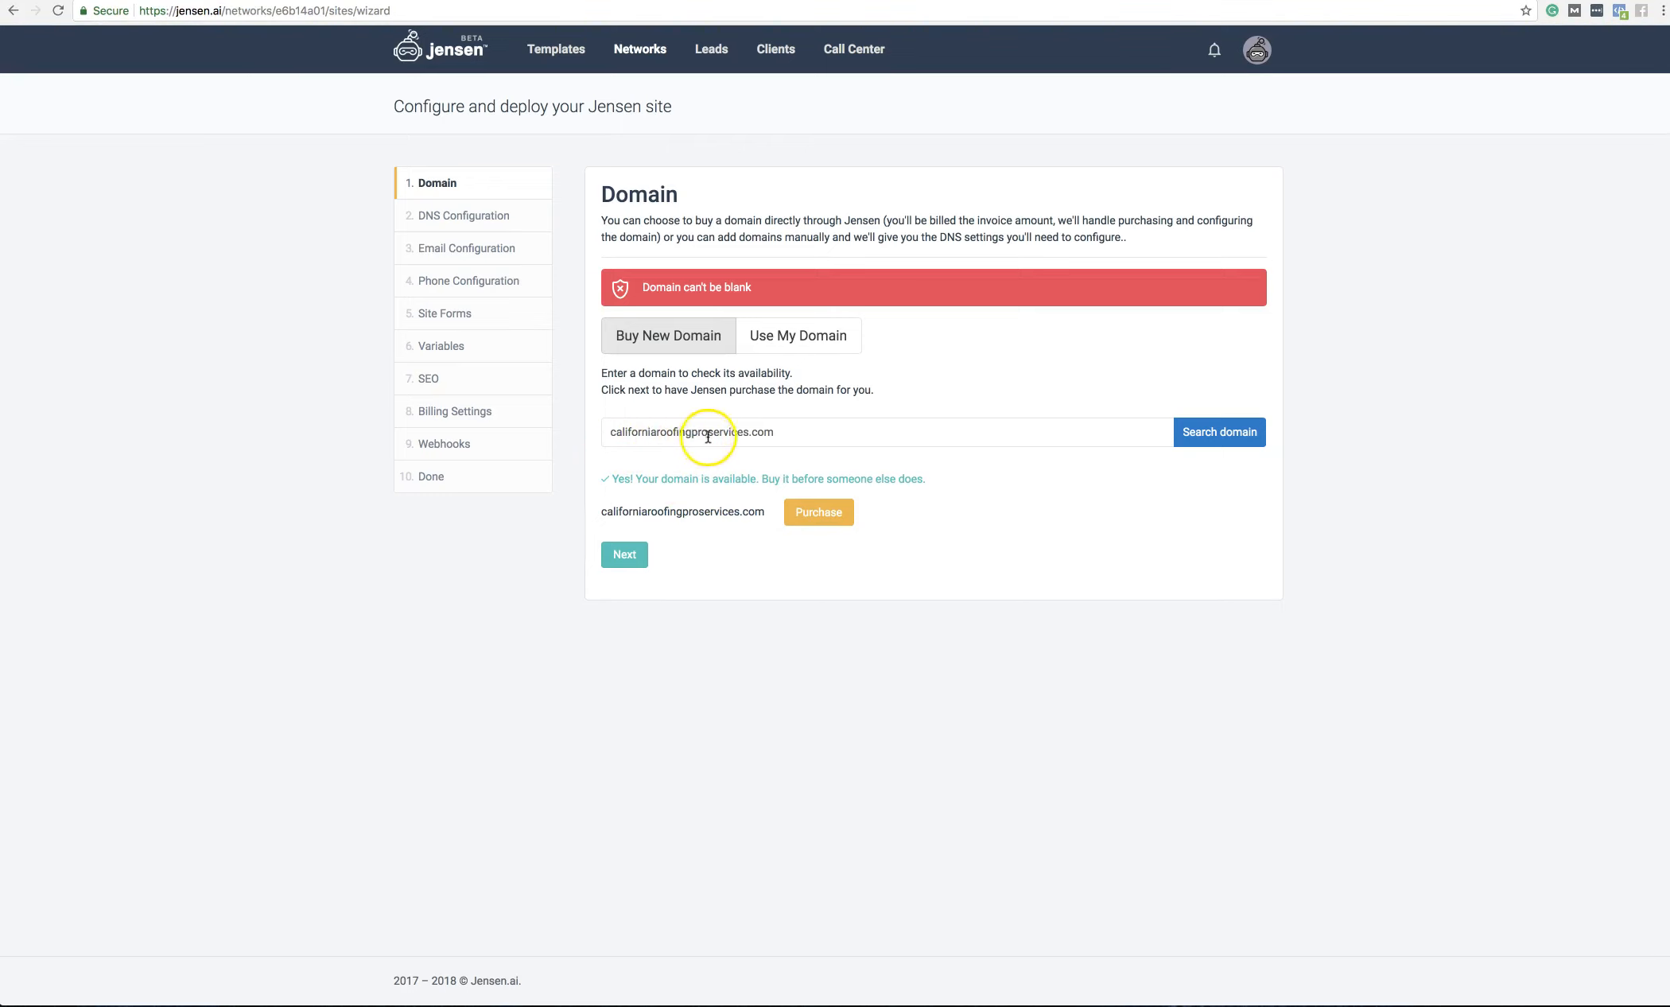
Step: Buy californiaroofingproservices.com and advance to the DNS Configuration step
left_click(818, 513)
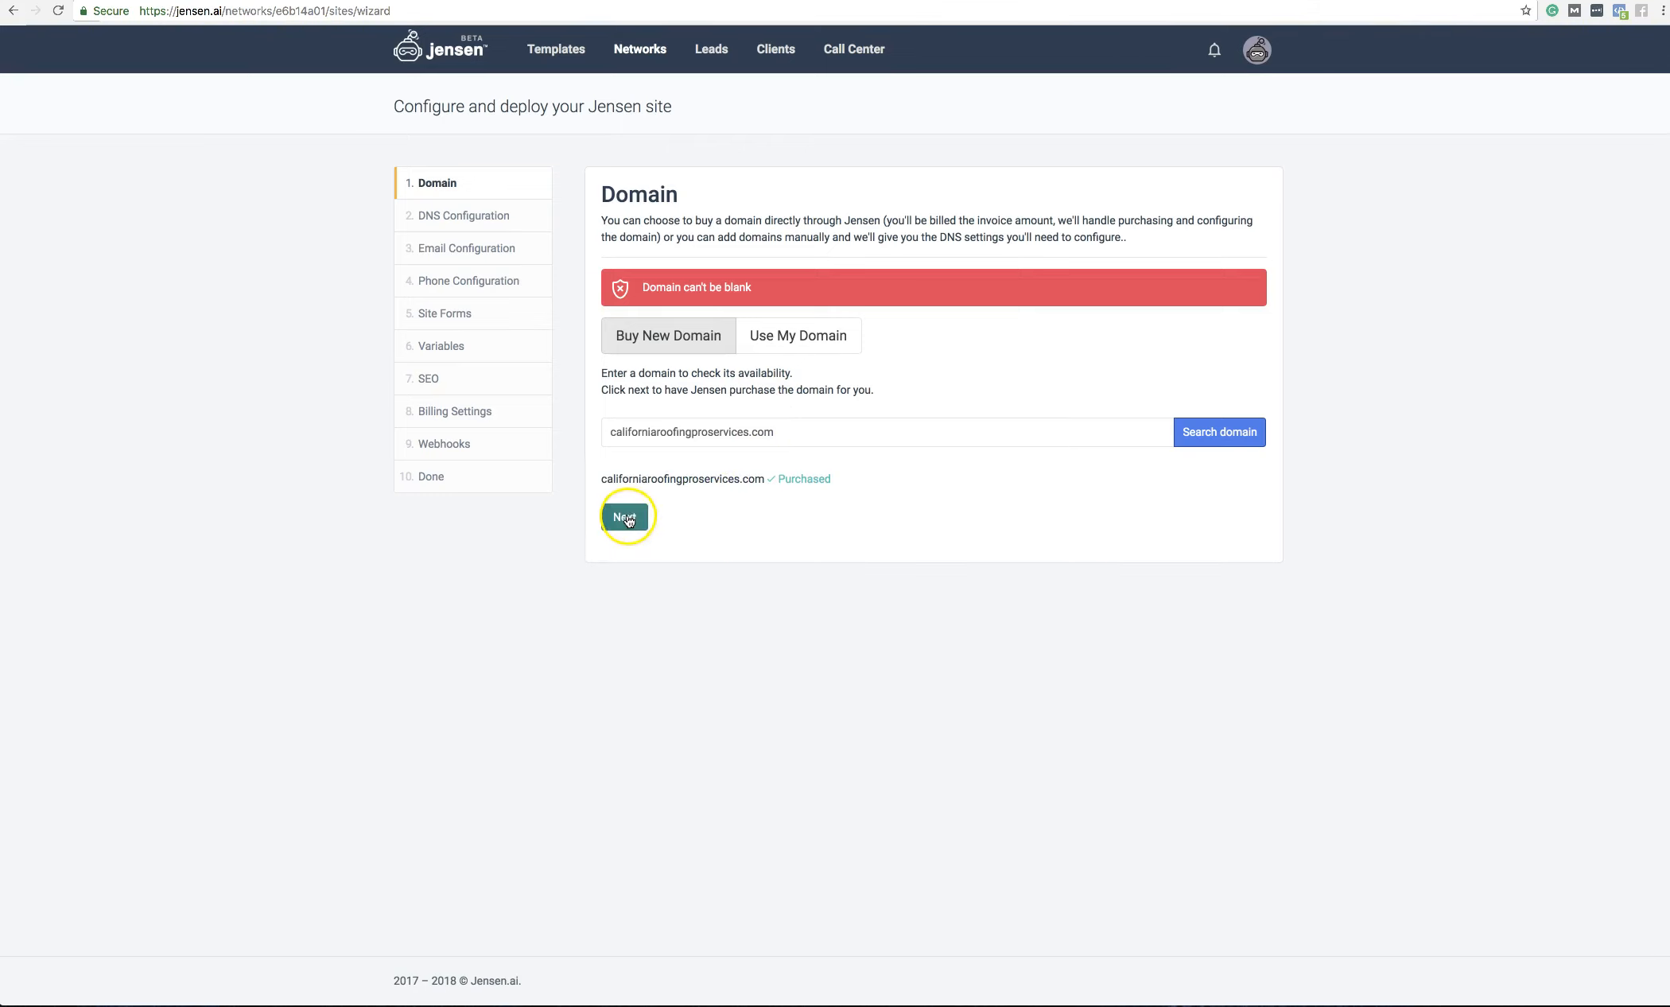
left_click(625, 517)
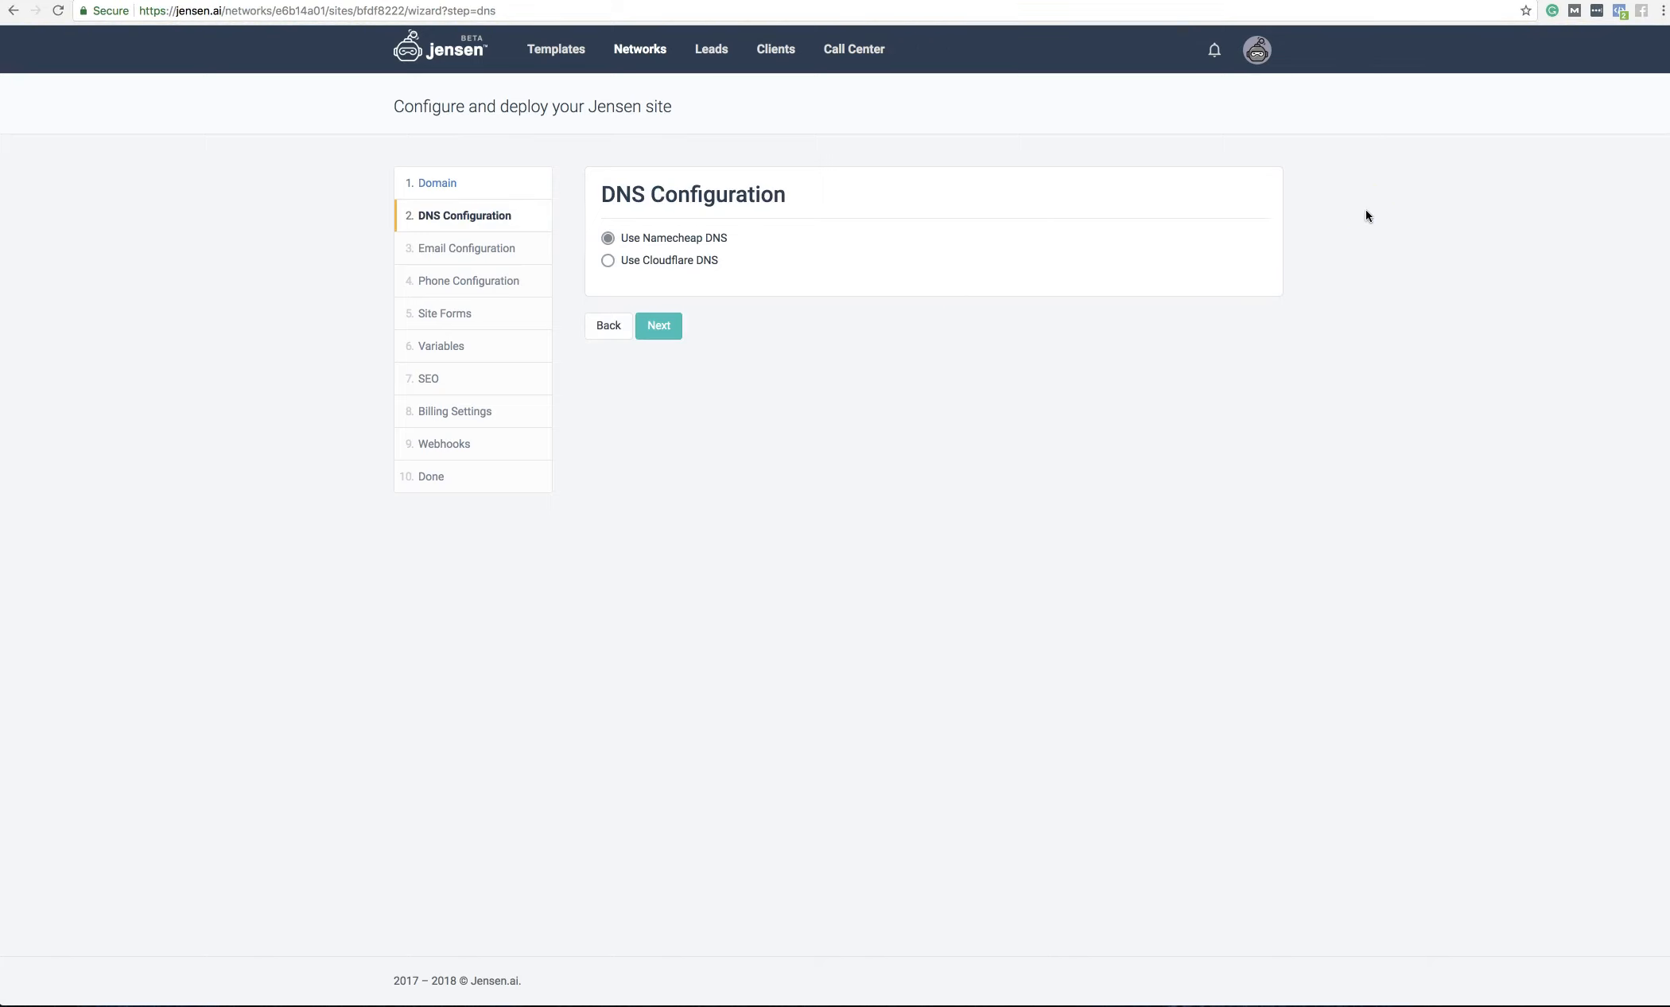
Step: Keep Namecheap DNS and continue to Email Configuration
left_click(659, 326)
left_click(672, 325)
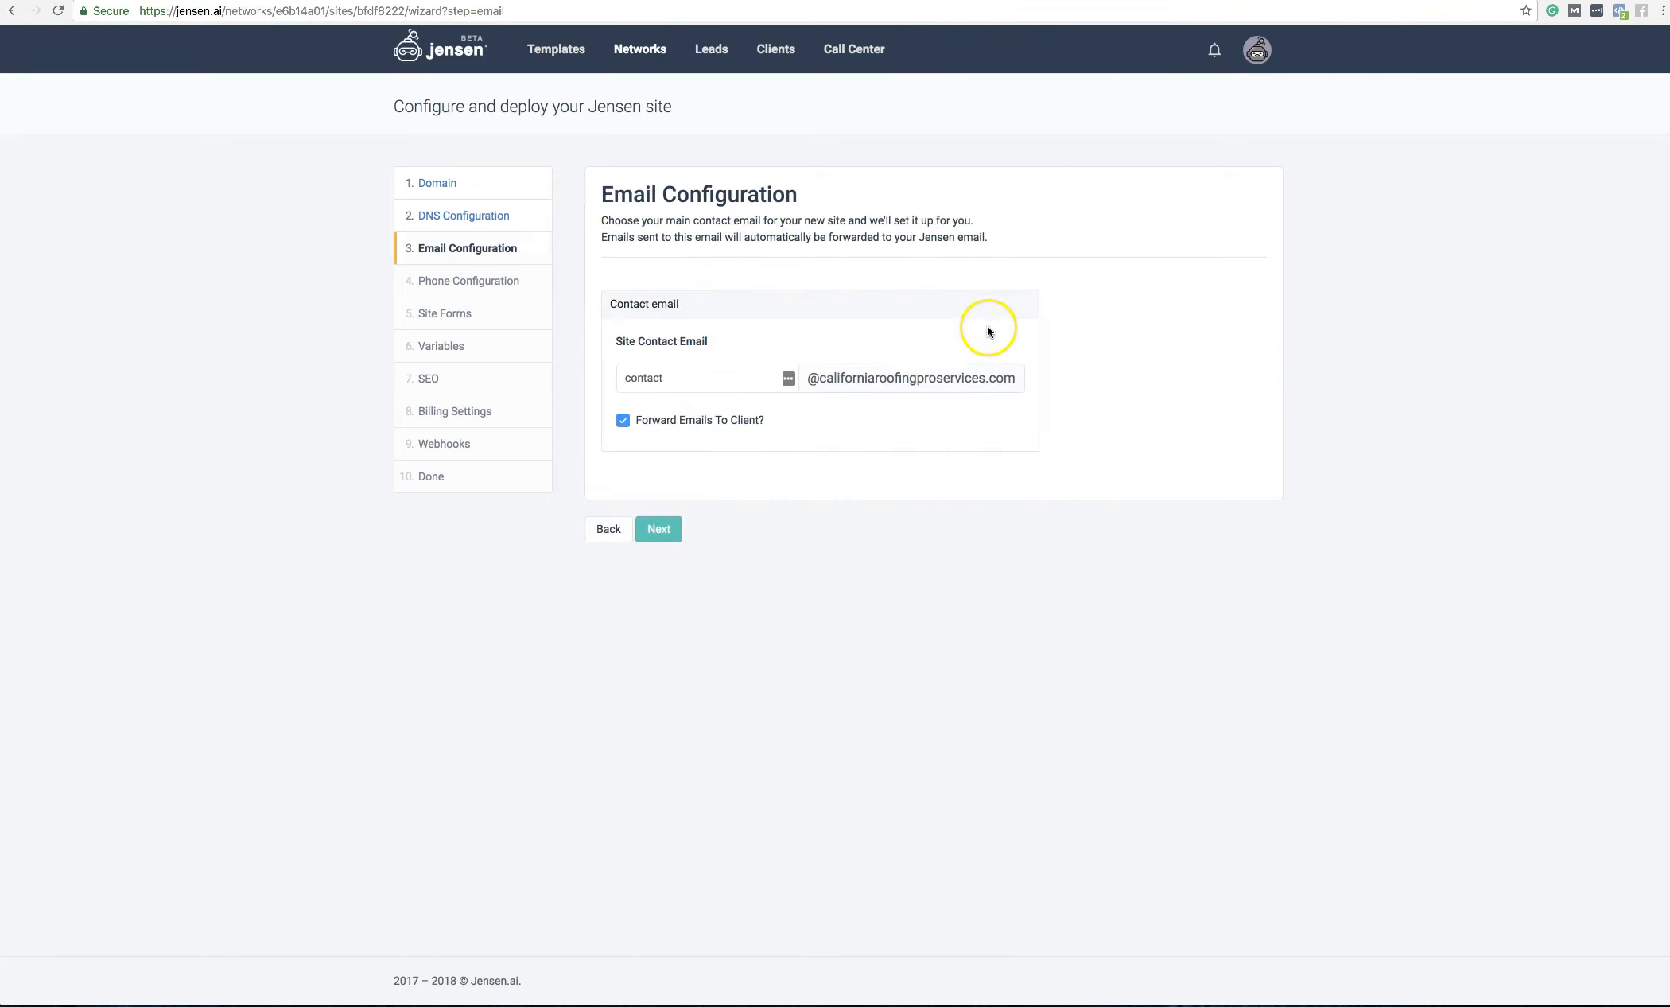
double_click(692, 380)
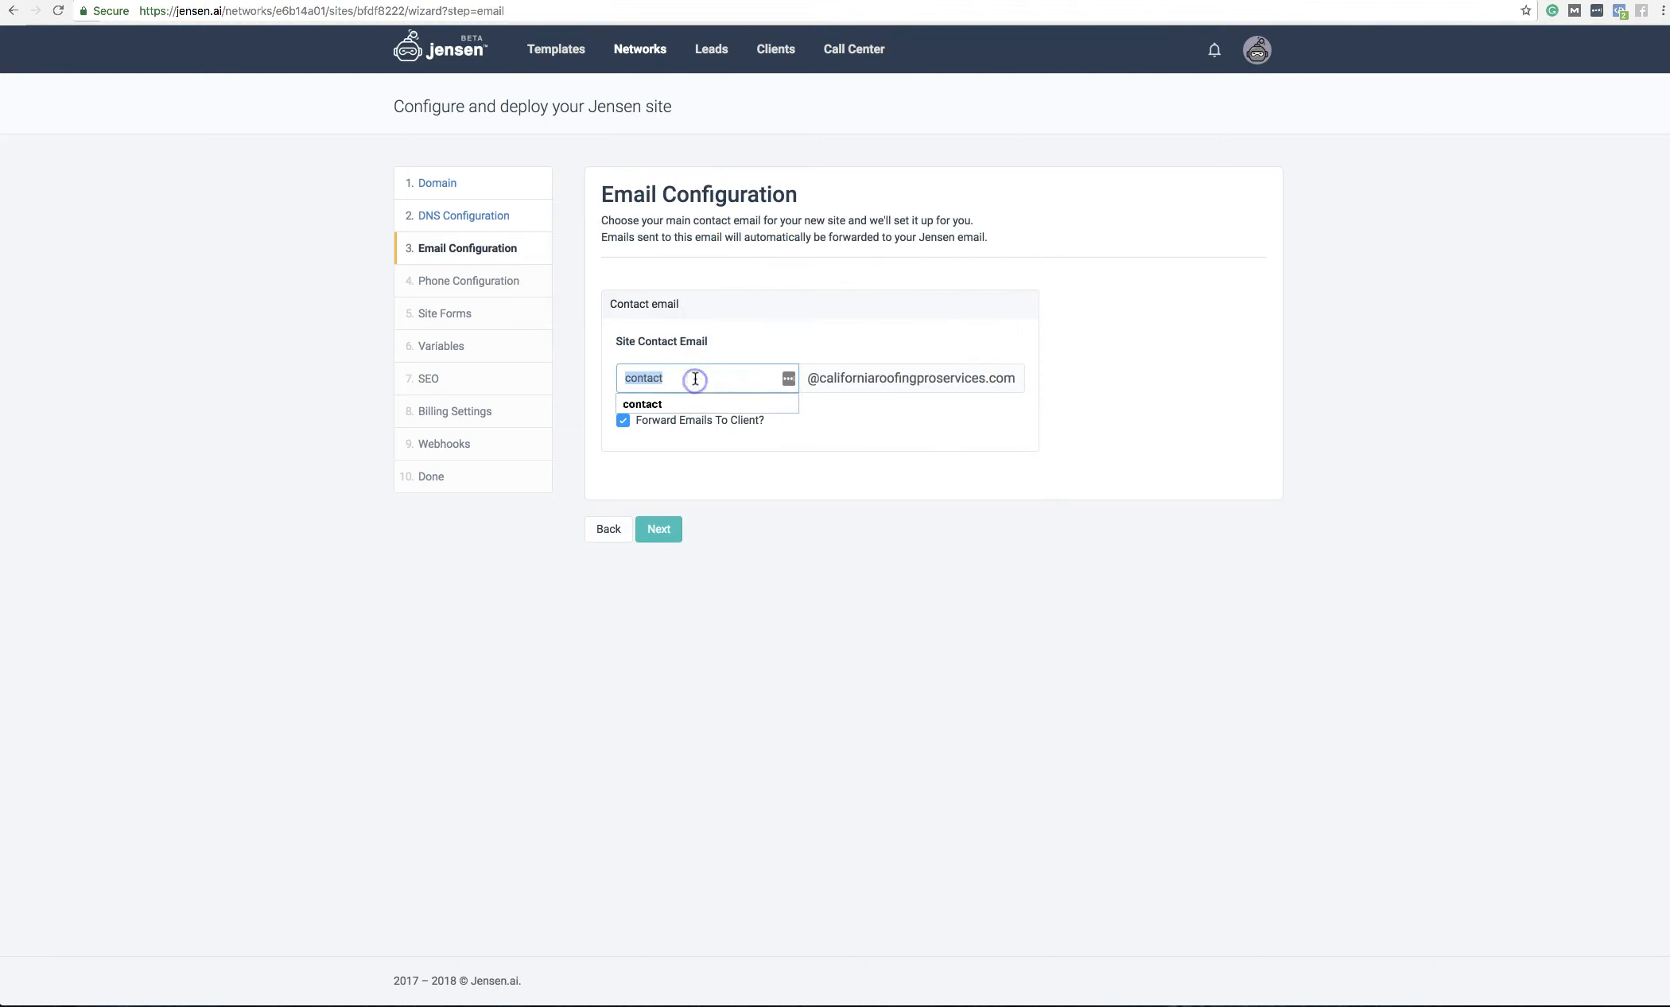
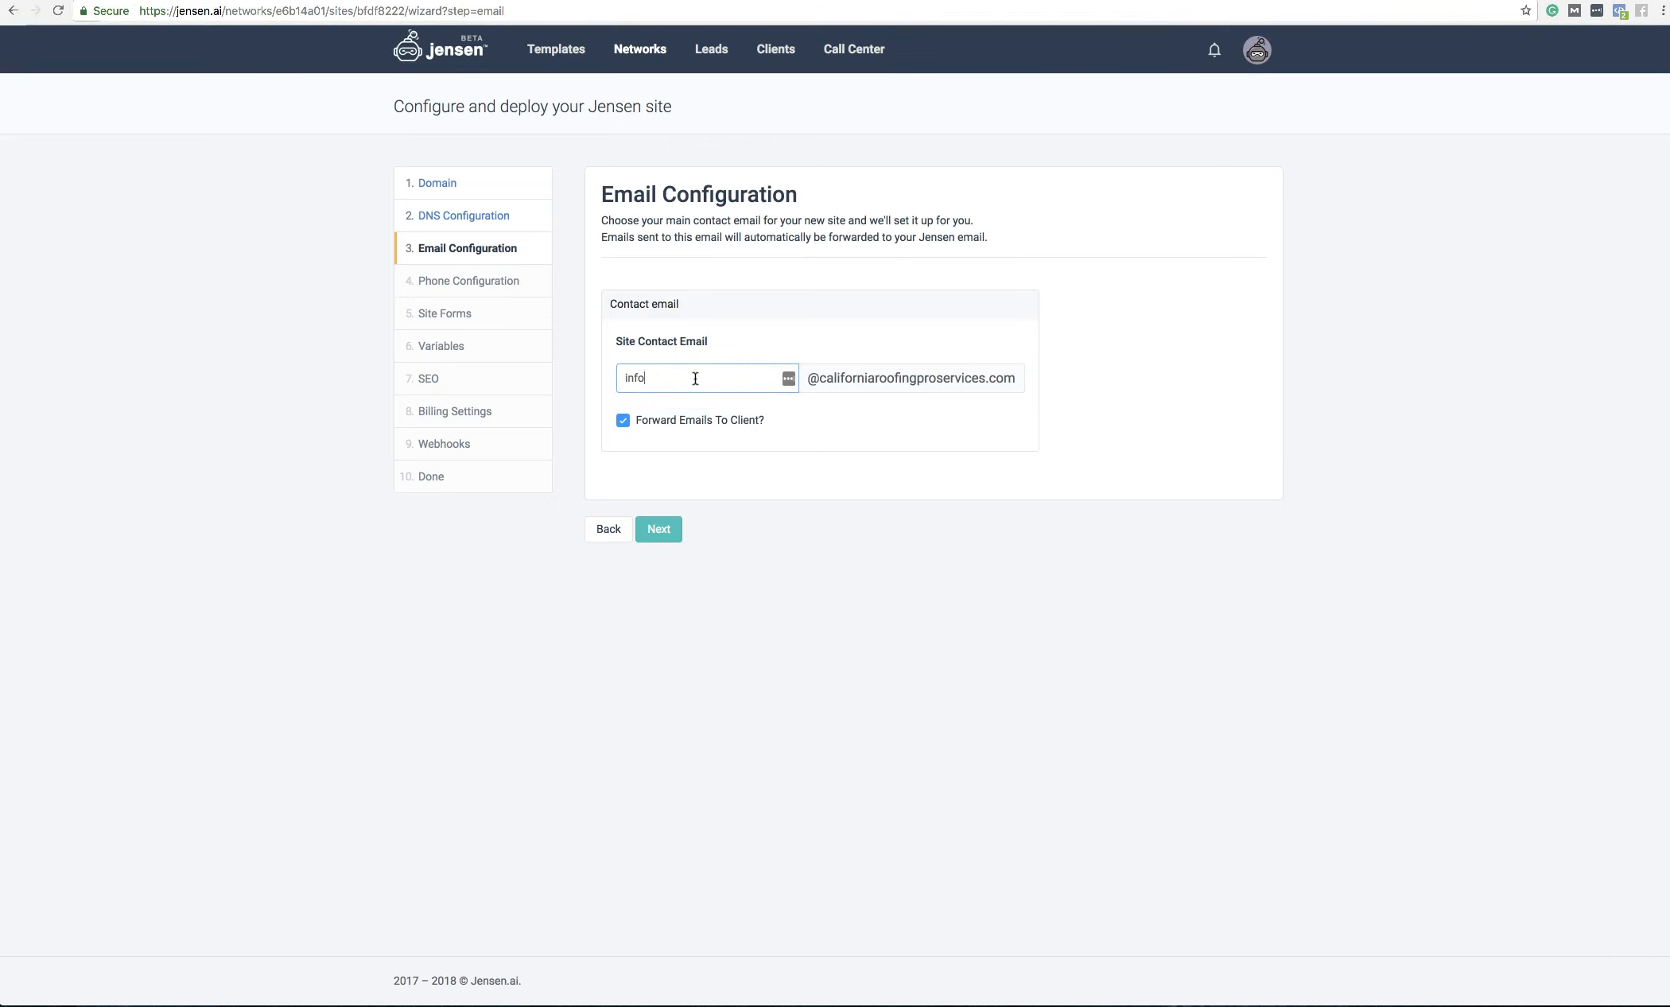
left_click(587, 378)
left_click(623, 420)
left_click(623, 420)
left_click(665, 530)
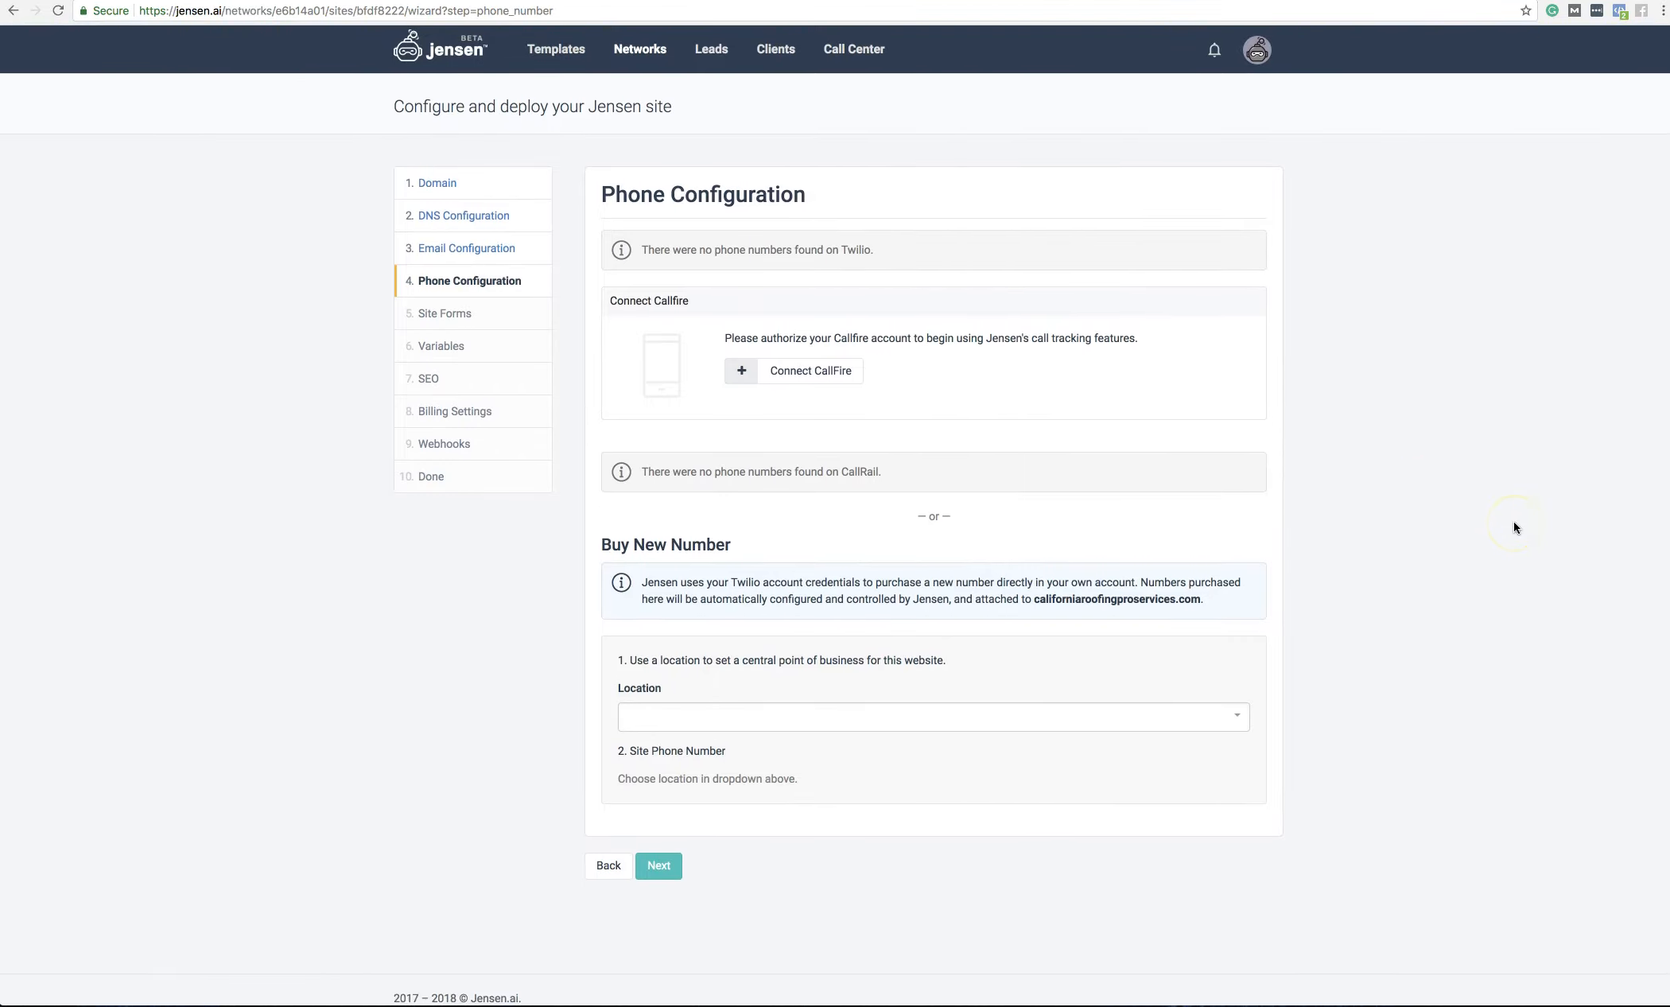
Step: Set the business location to [CA] 92101 - San Diego
left_click_drag(887, 475, 856, 473)
left_click(1077, 489)
left_click(688, 719)
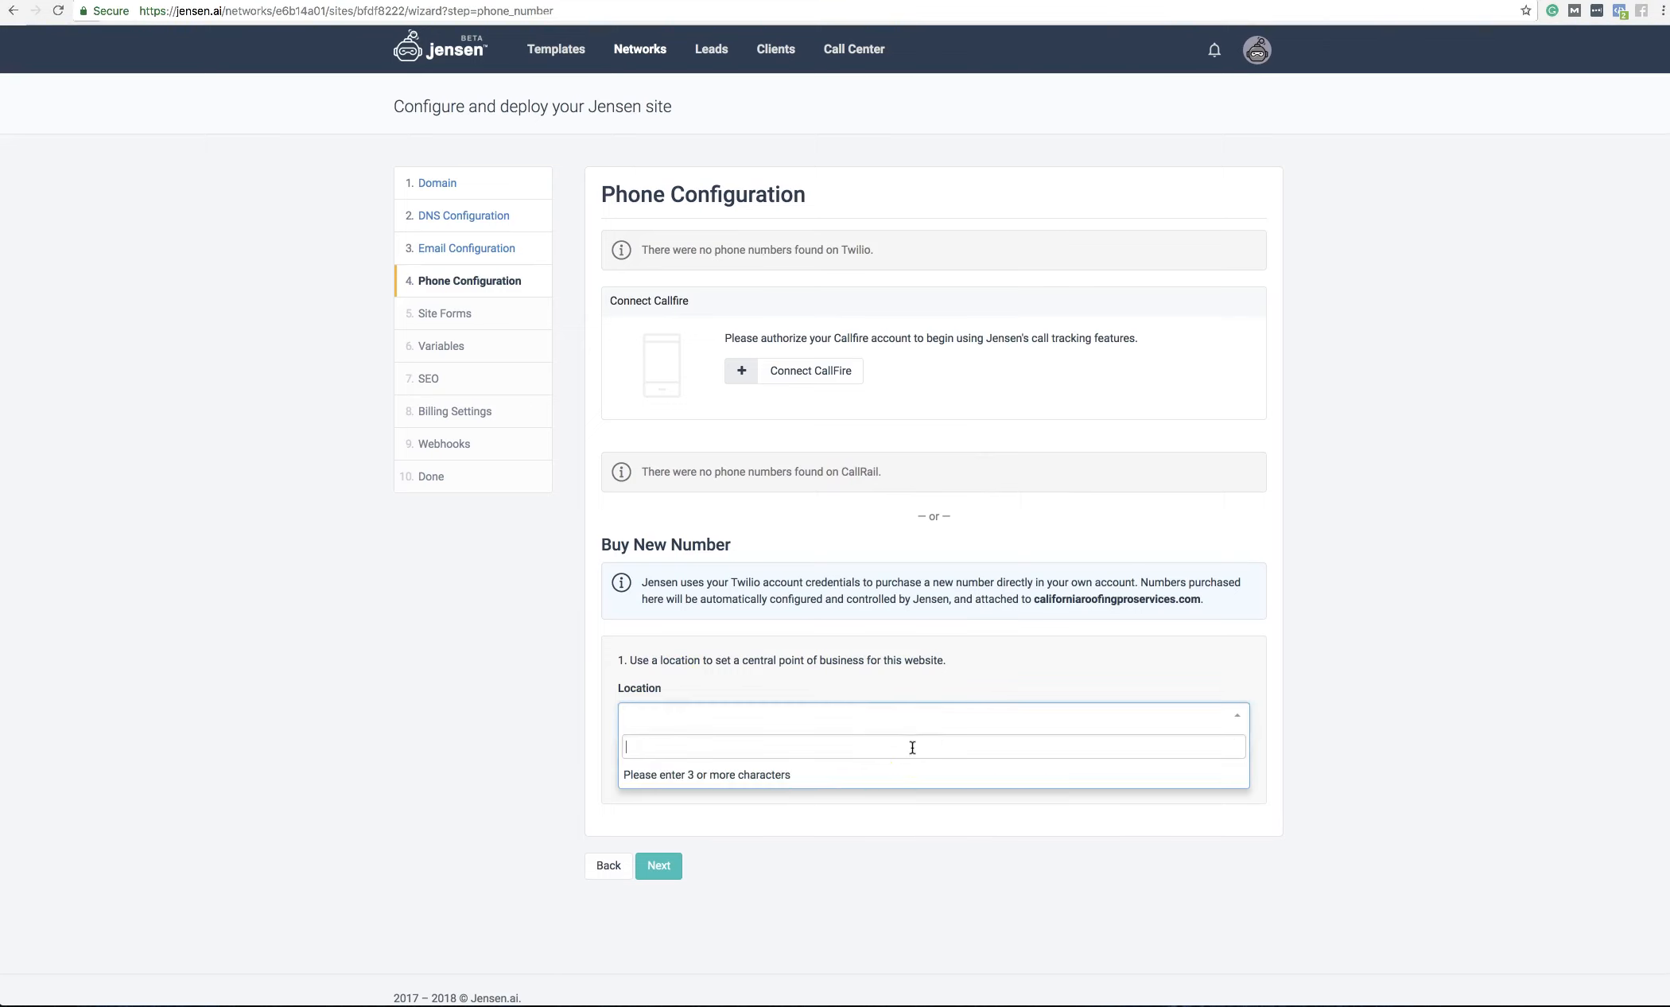
type("san diego")
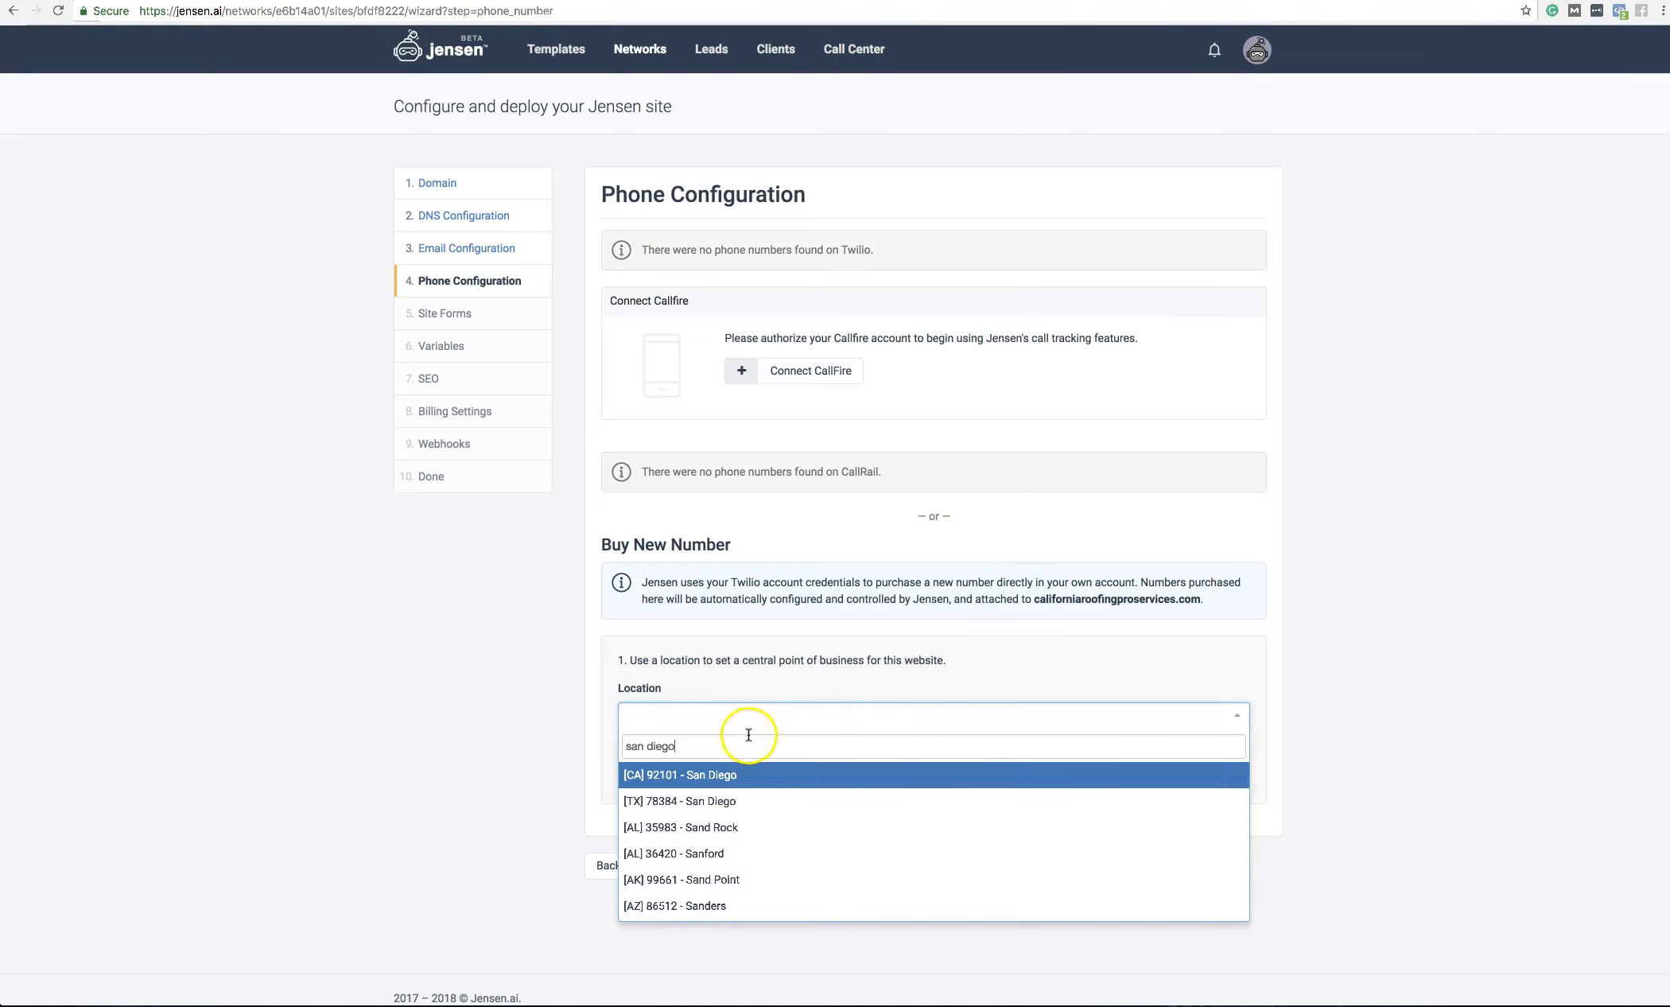
left_click(732, 780)
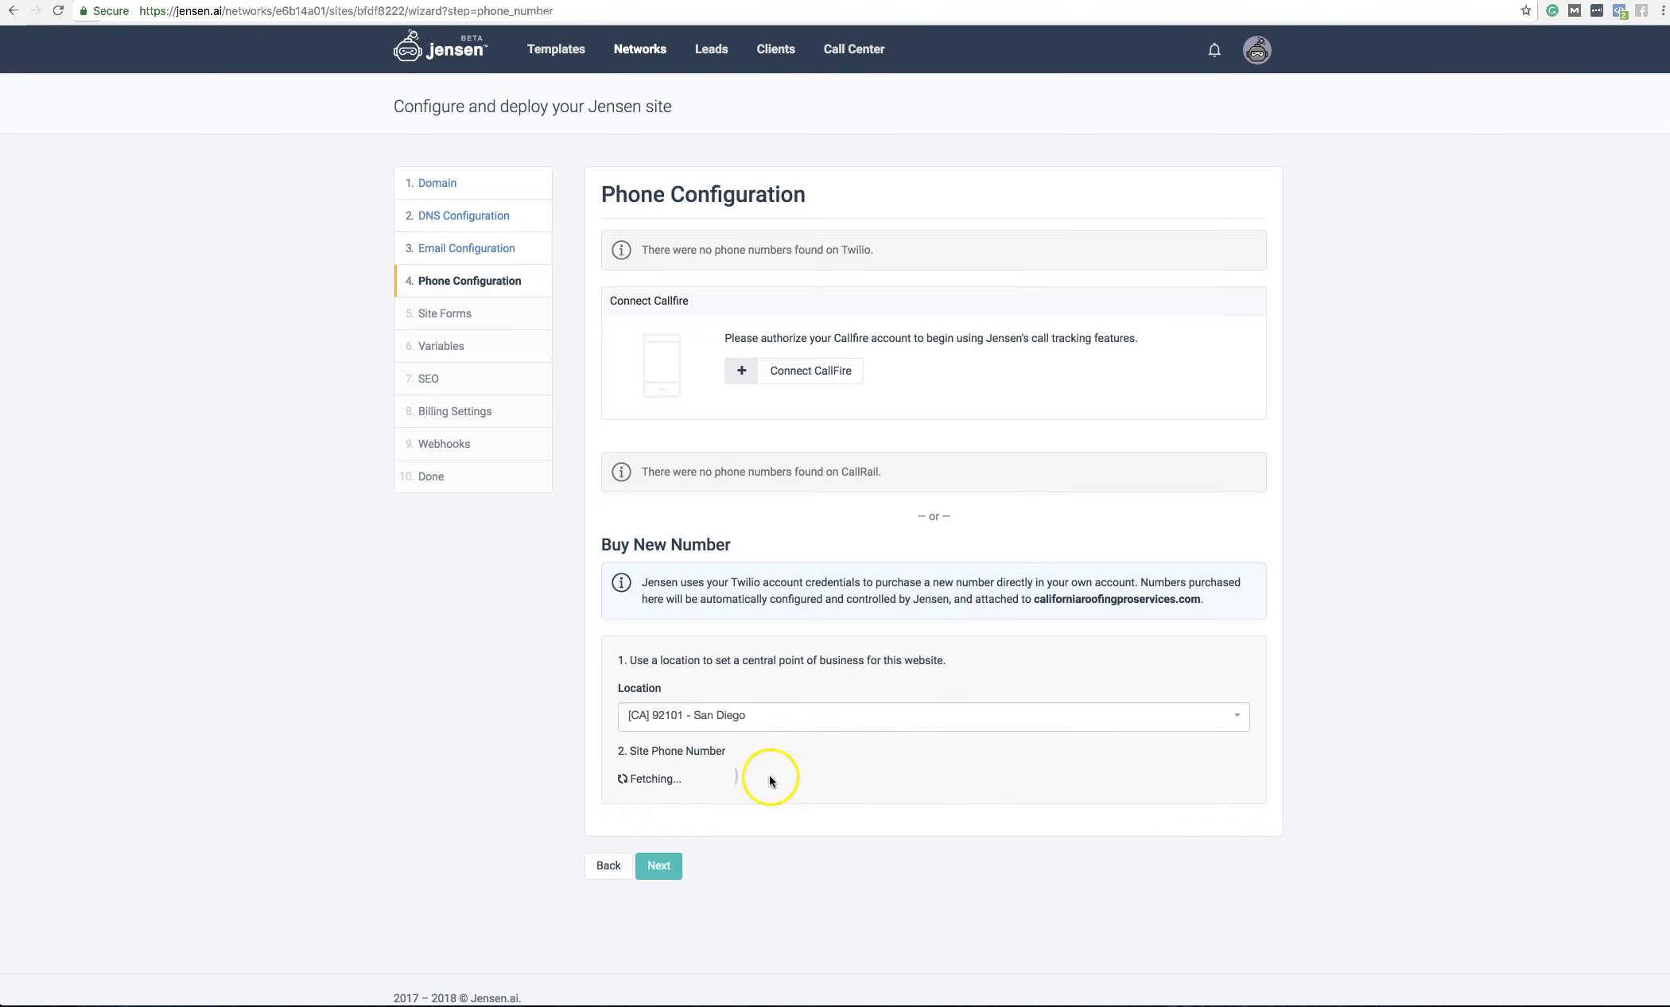
Step: Choose the first available 619 phone number
scroll(858, 787, "down", 2)
scroll(774, 788, "up", 2)
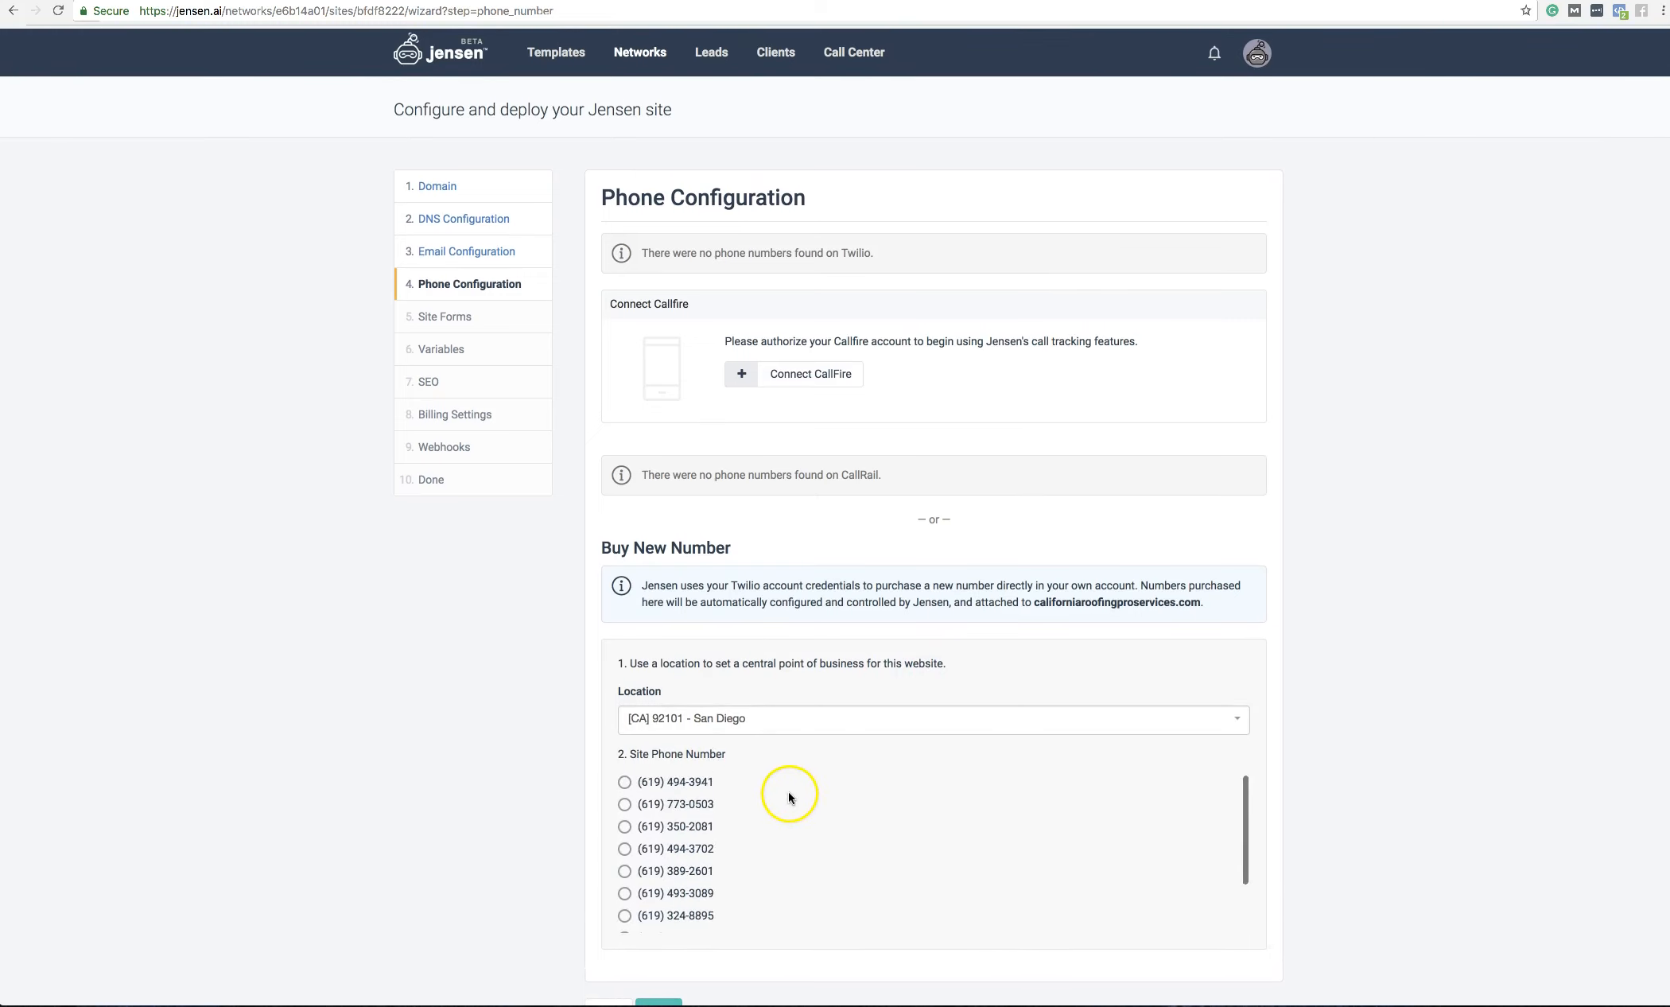
left_click(624, 779)
scroll(875, 811, "down", 2)
scroll(1016, 866, "down", 3)
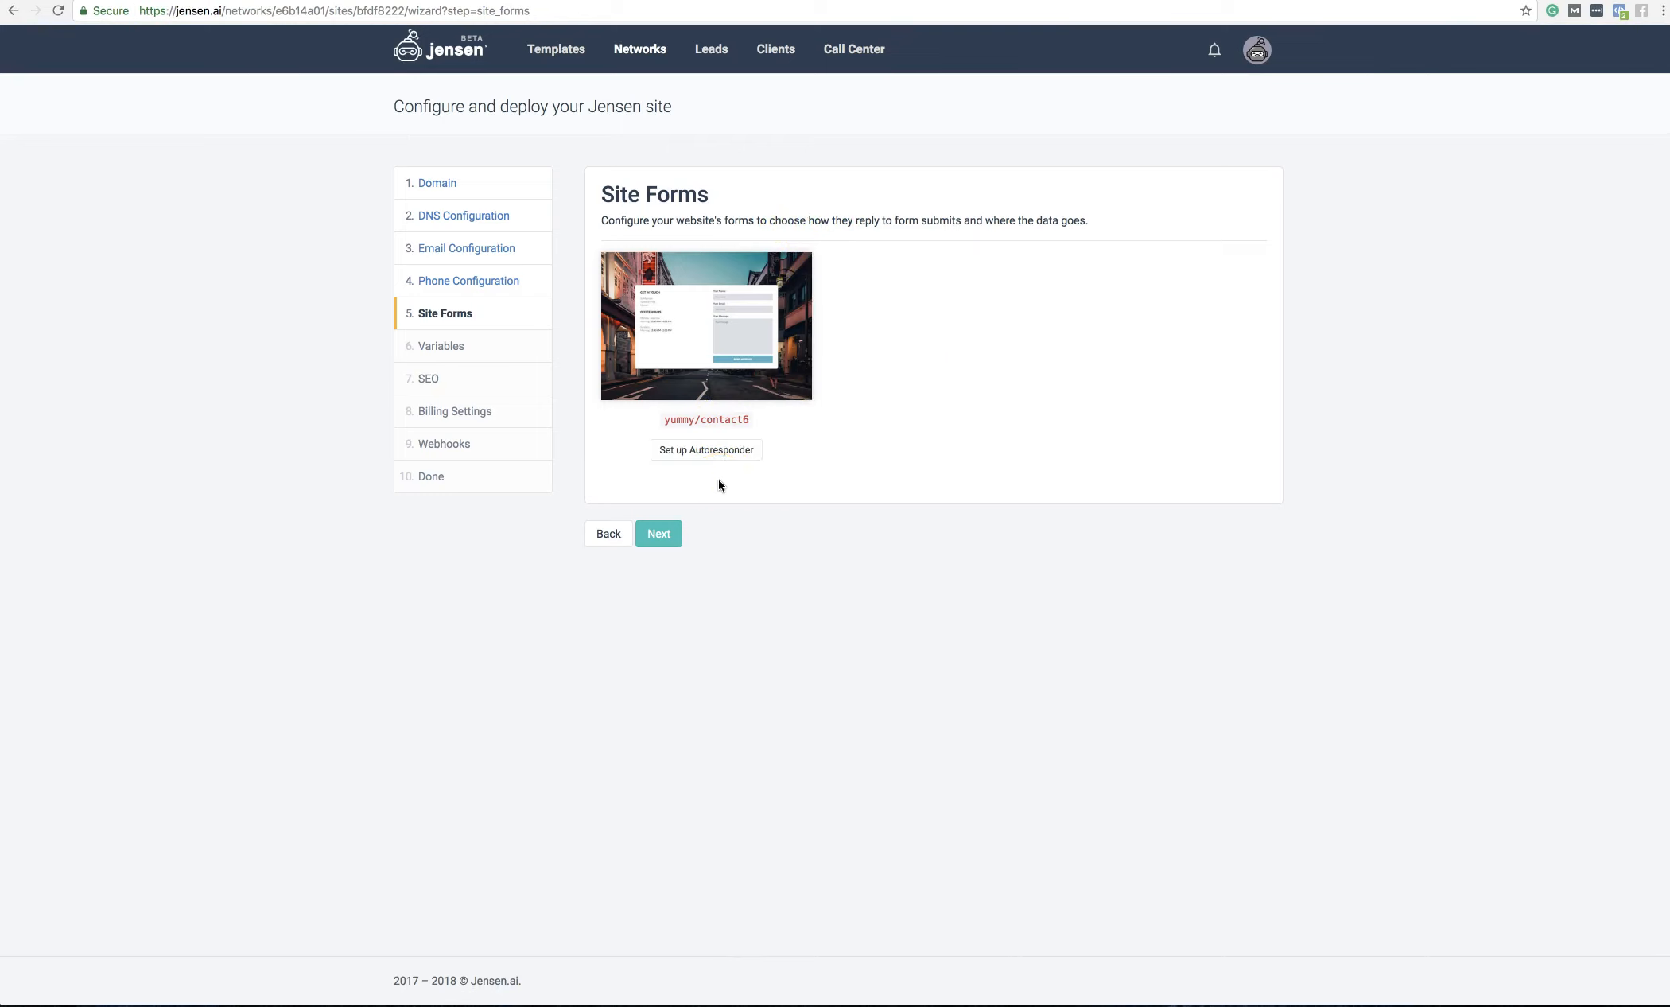
Step: Pass Site Forms without an autoresponder, view the substitution variables help, and skip Variables
left_click(659, 534)
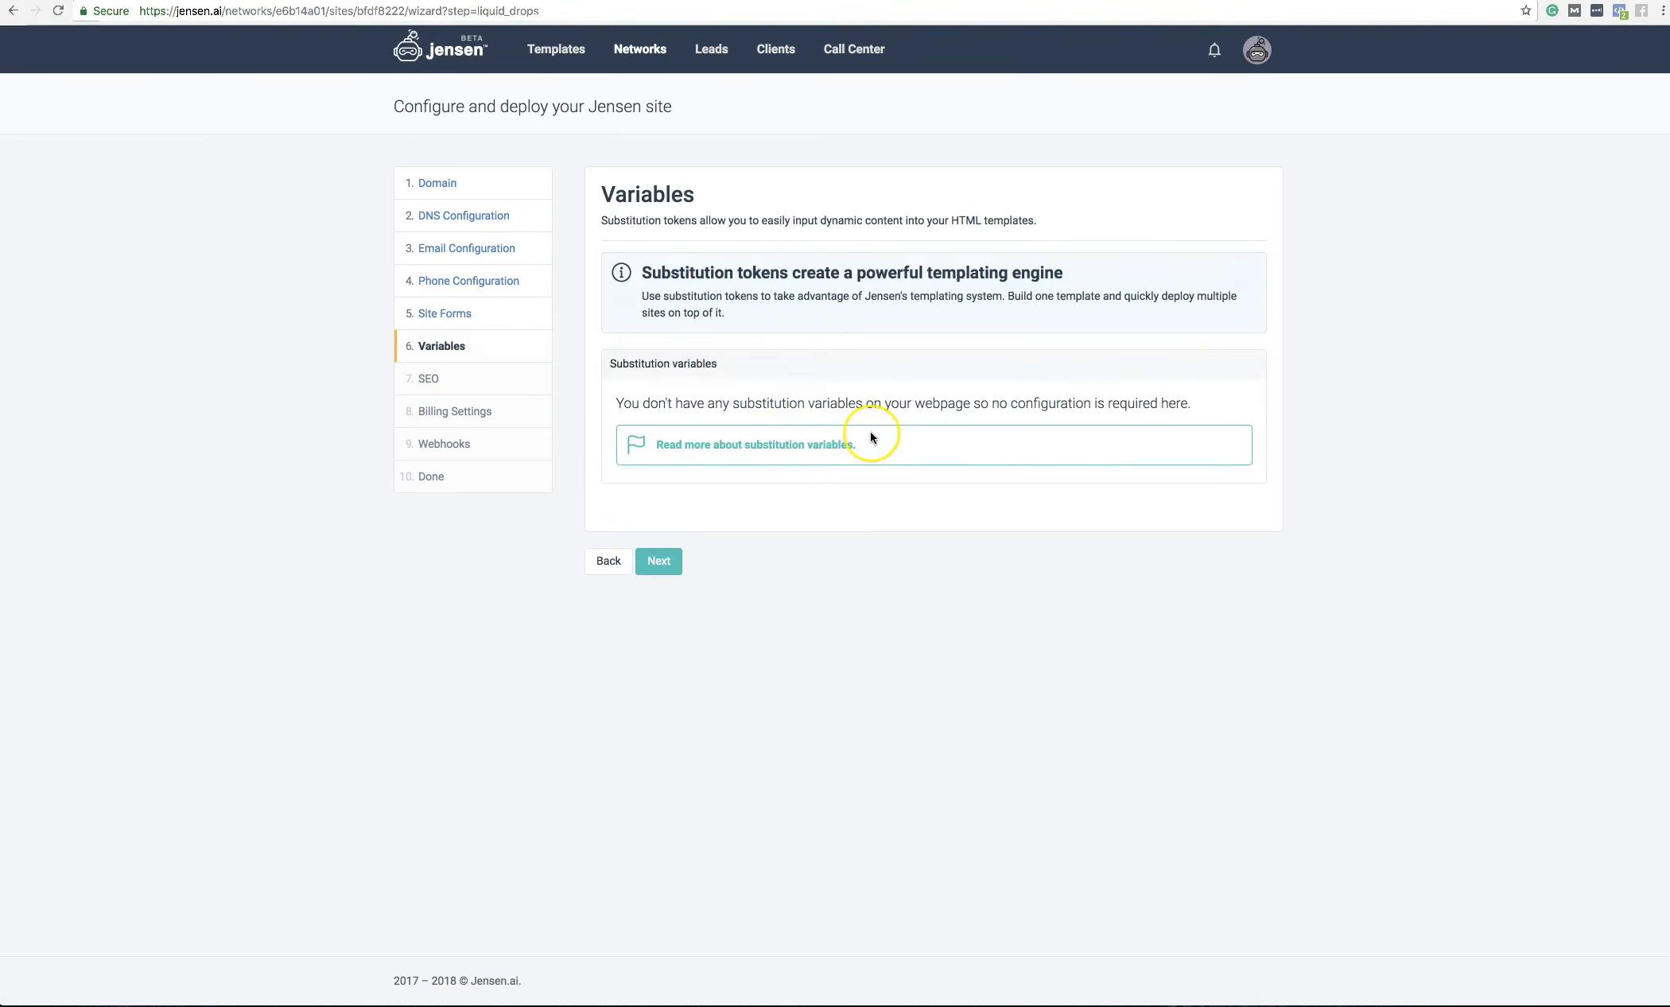
left_click(871, 436)
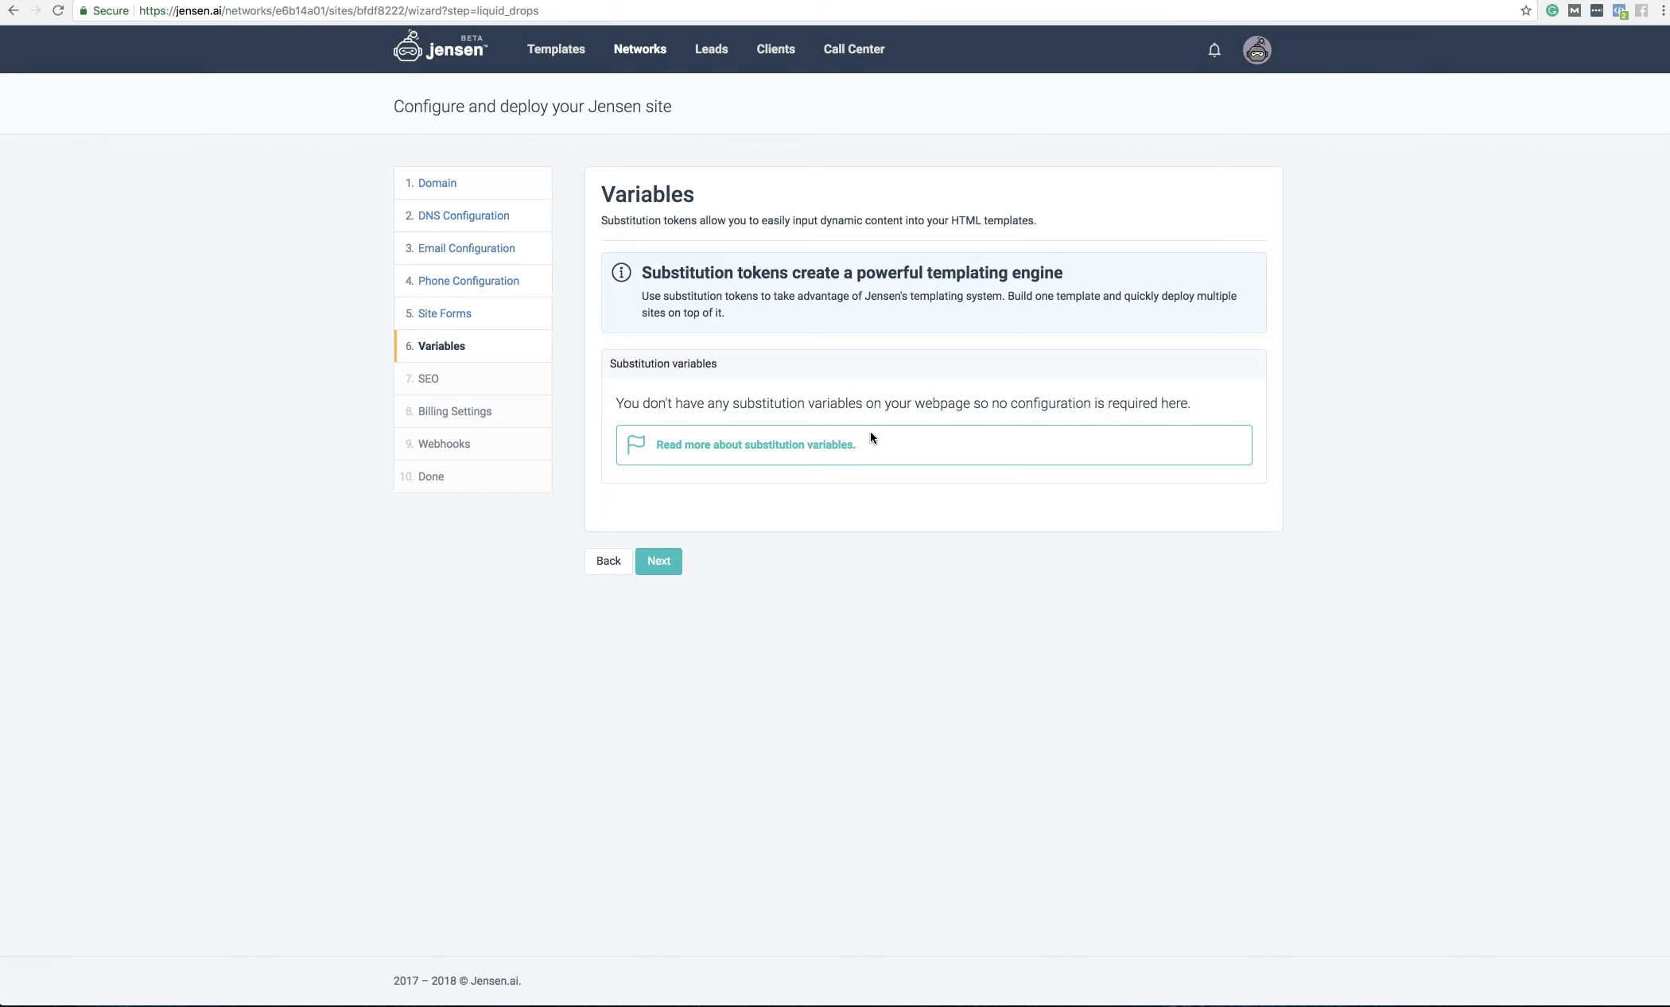
left_click(828, 455)
left_click(663, 568)
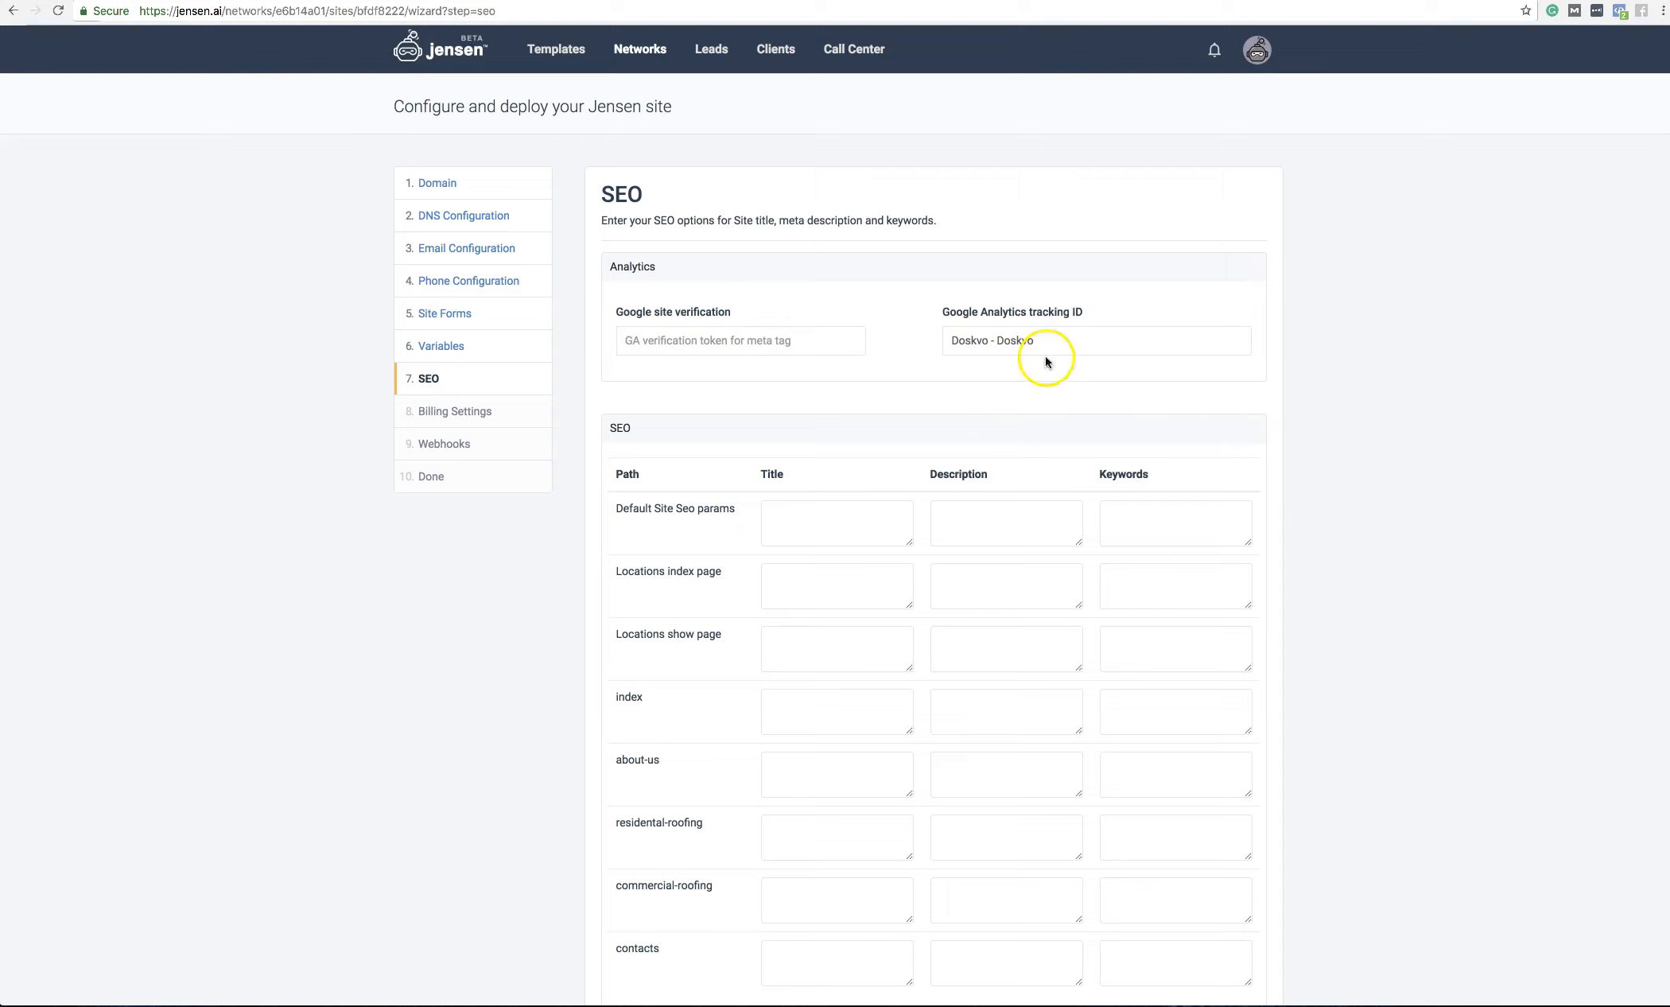
Step: Leave the default site SEO Title, Description and Keywords empty
scroll(1335, 387, "down", 3)
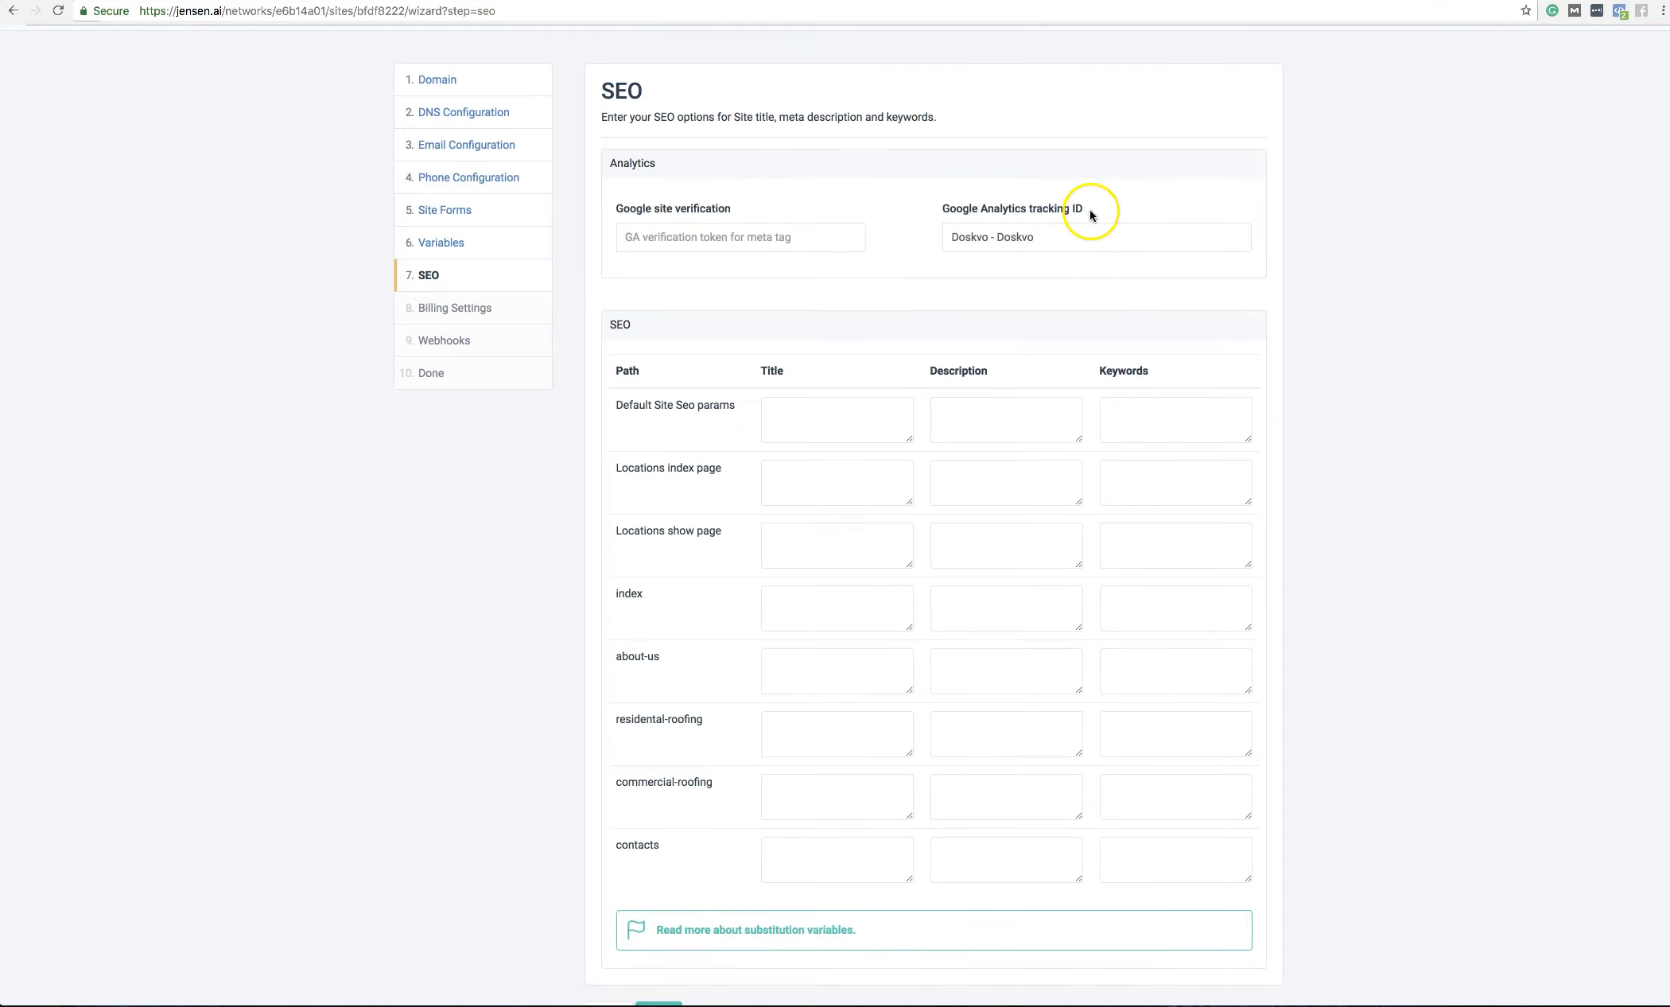
scroll(1081, 328, "down", 3)
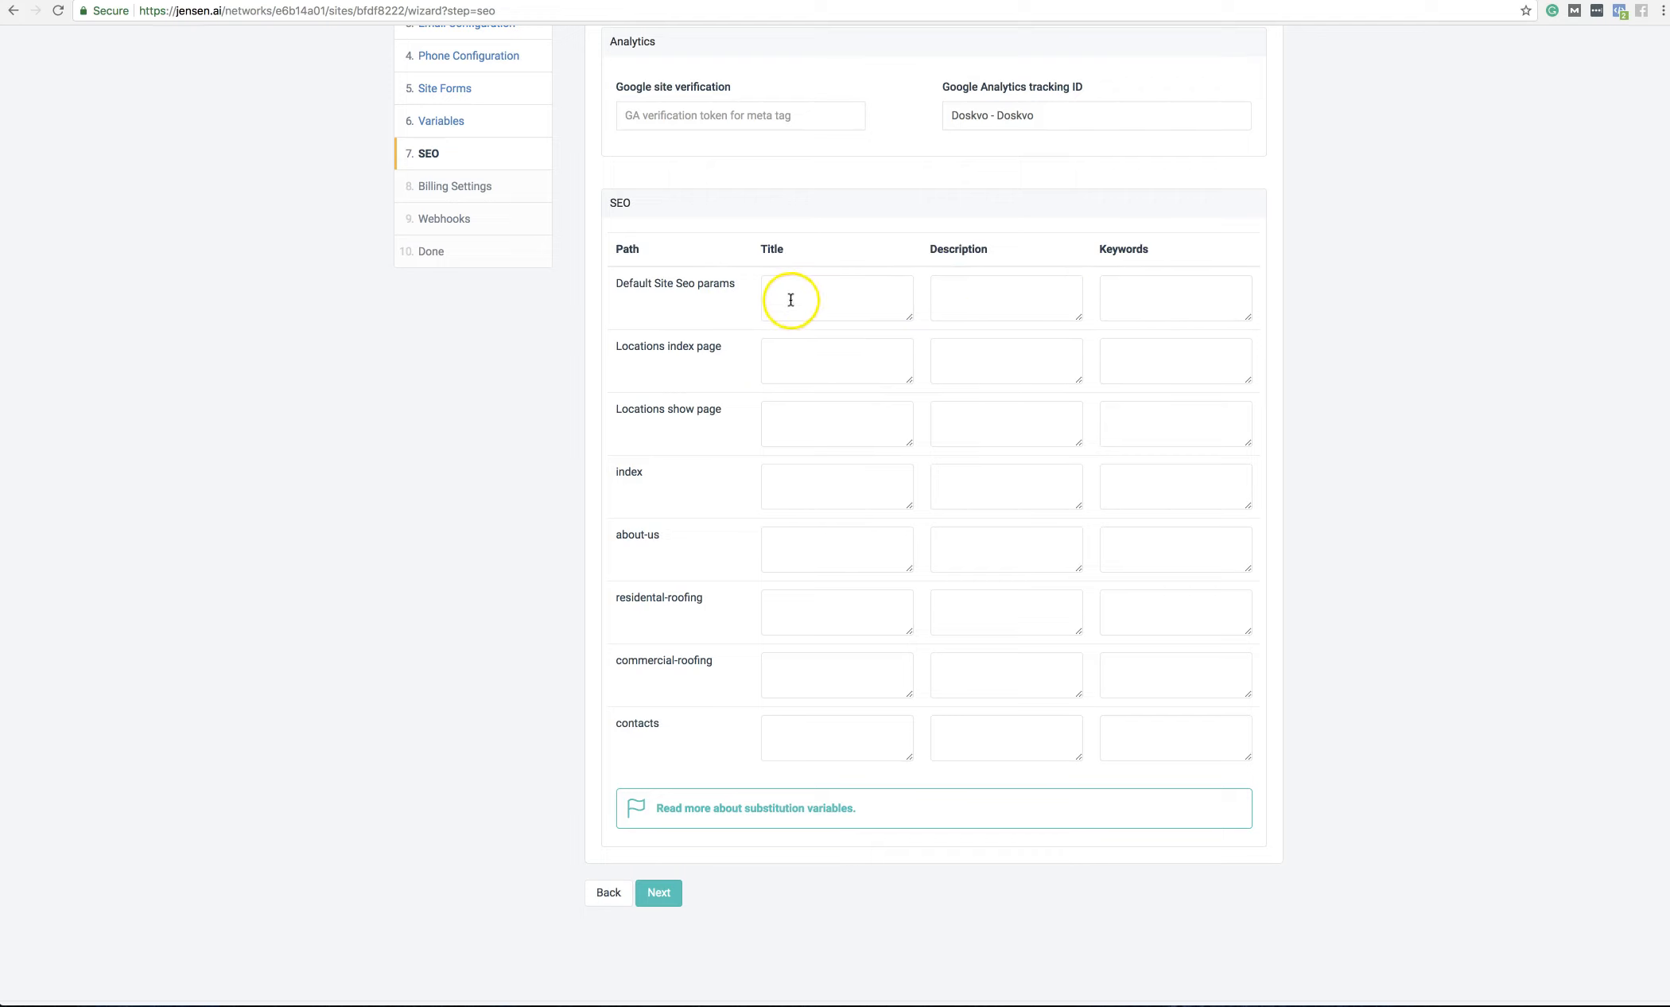
left_click_drag(733, 286, 664, 280)
left_click(685, 289)
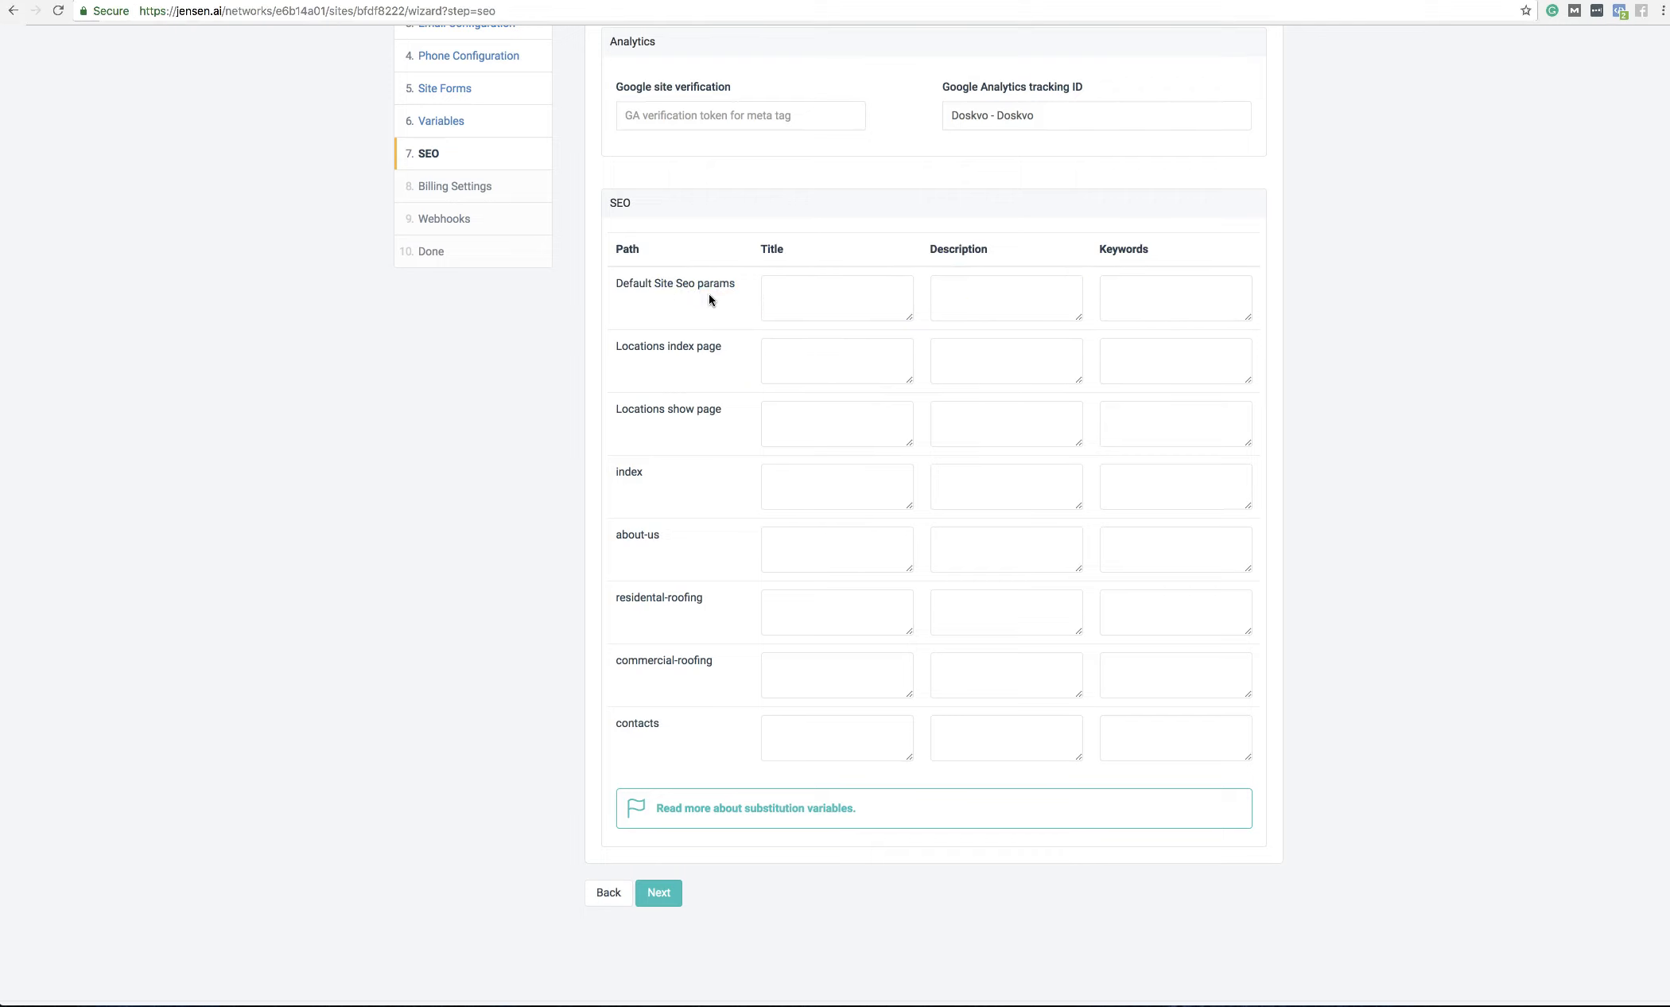
left_click(790, 295)
left_click(1074, 306)
left_click(1130, 315)
left_click(982, 294)
left_click(1004, 317)
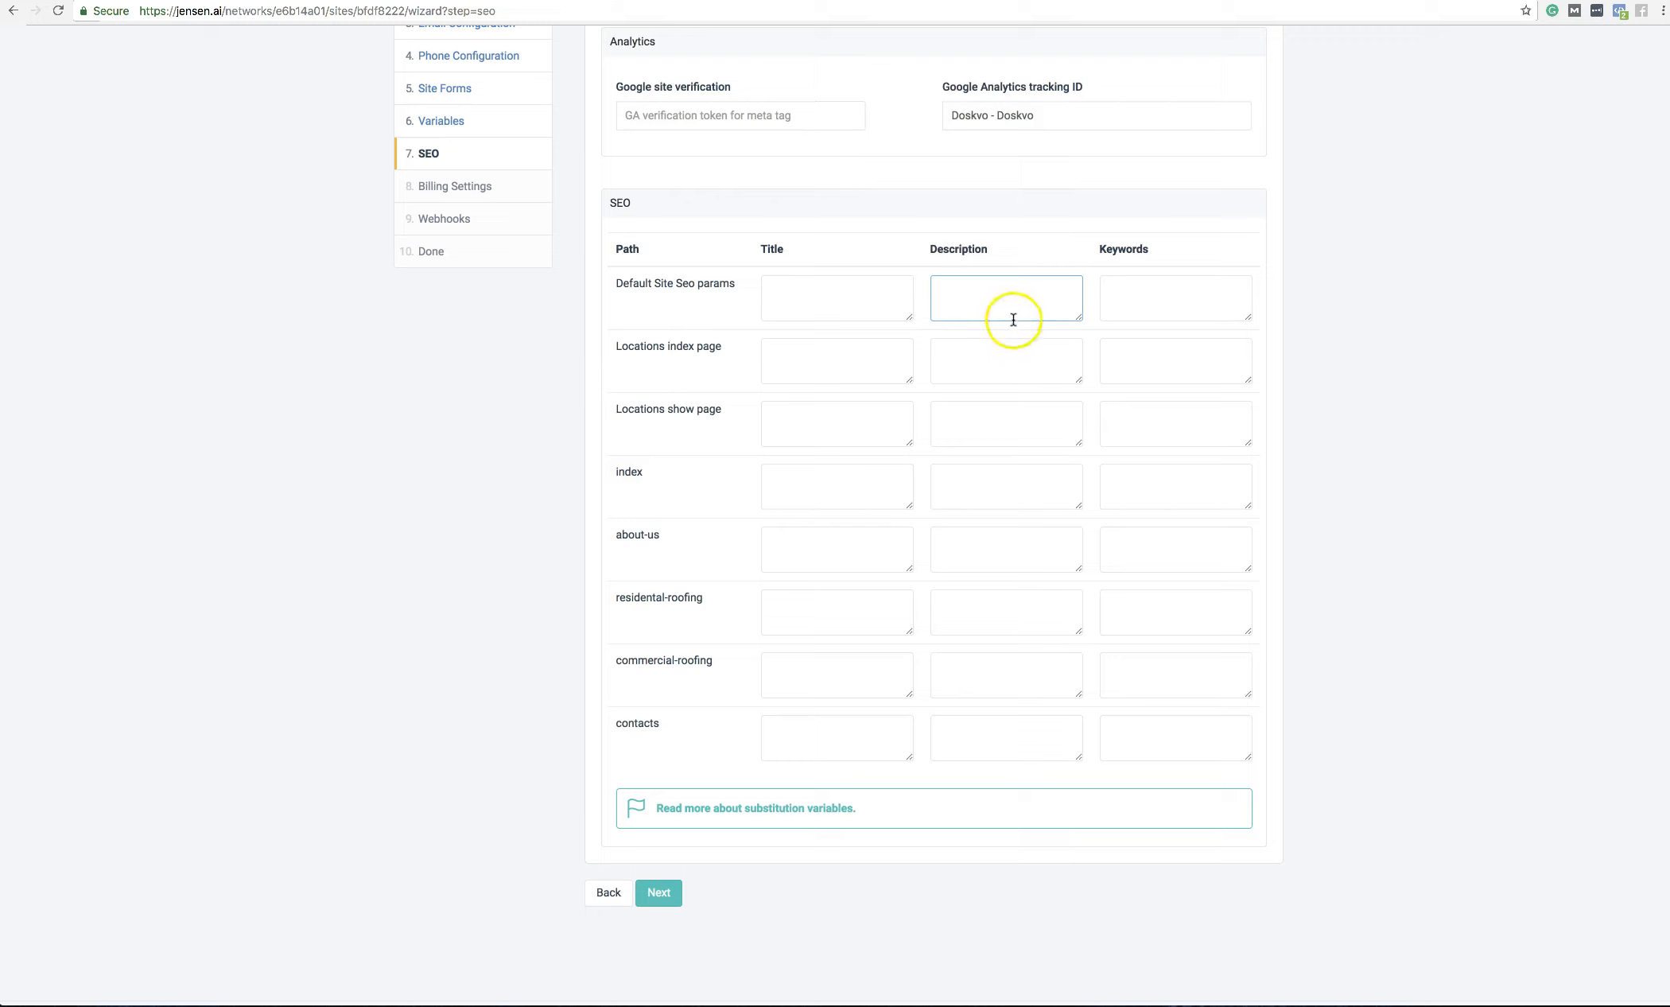
Step: Leave the per-page SEO titles empty for Locations, about-us, roofing and contacts pages, then continue
left_click(799, 366)
left_click(805, 417)
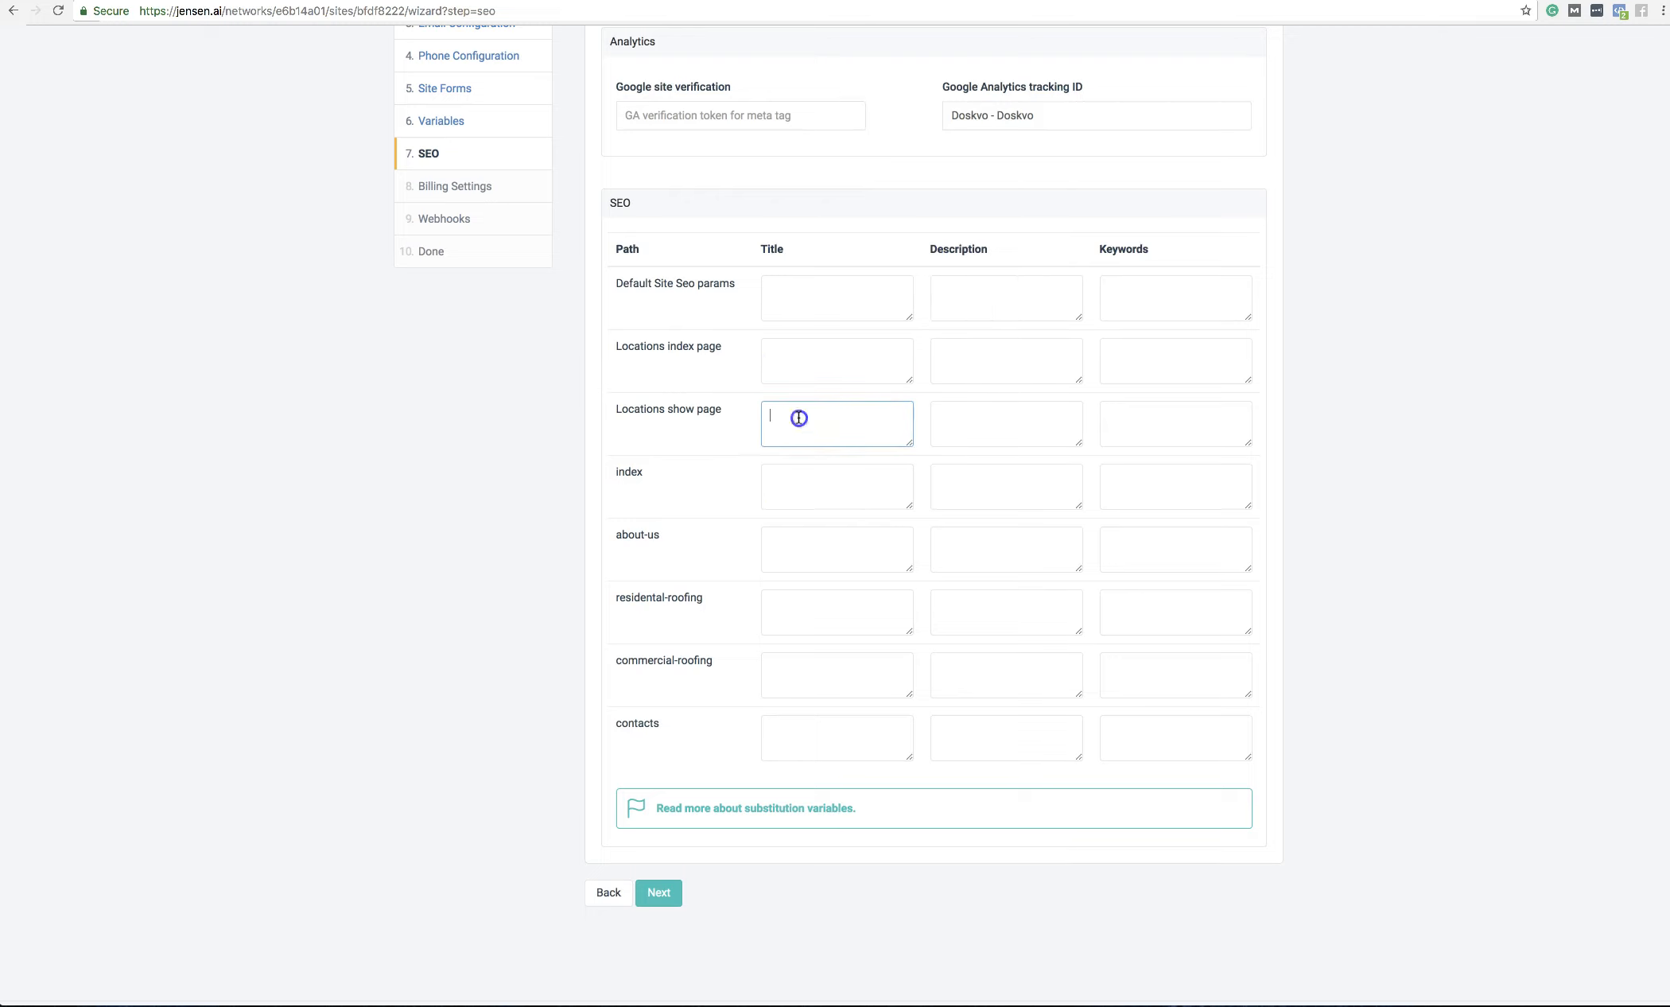
left_click(813, 552)
left_click(811, 611)
left_click(807, 672)
left_click(813, 733)
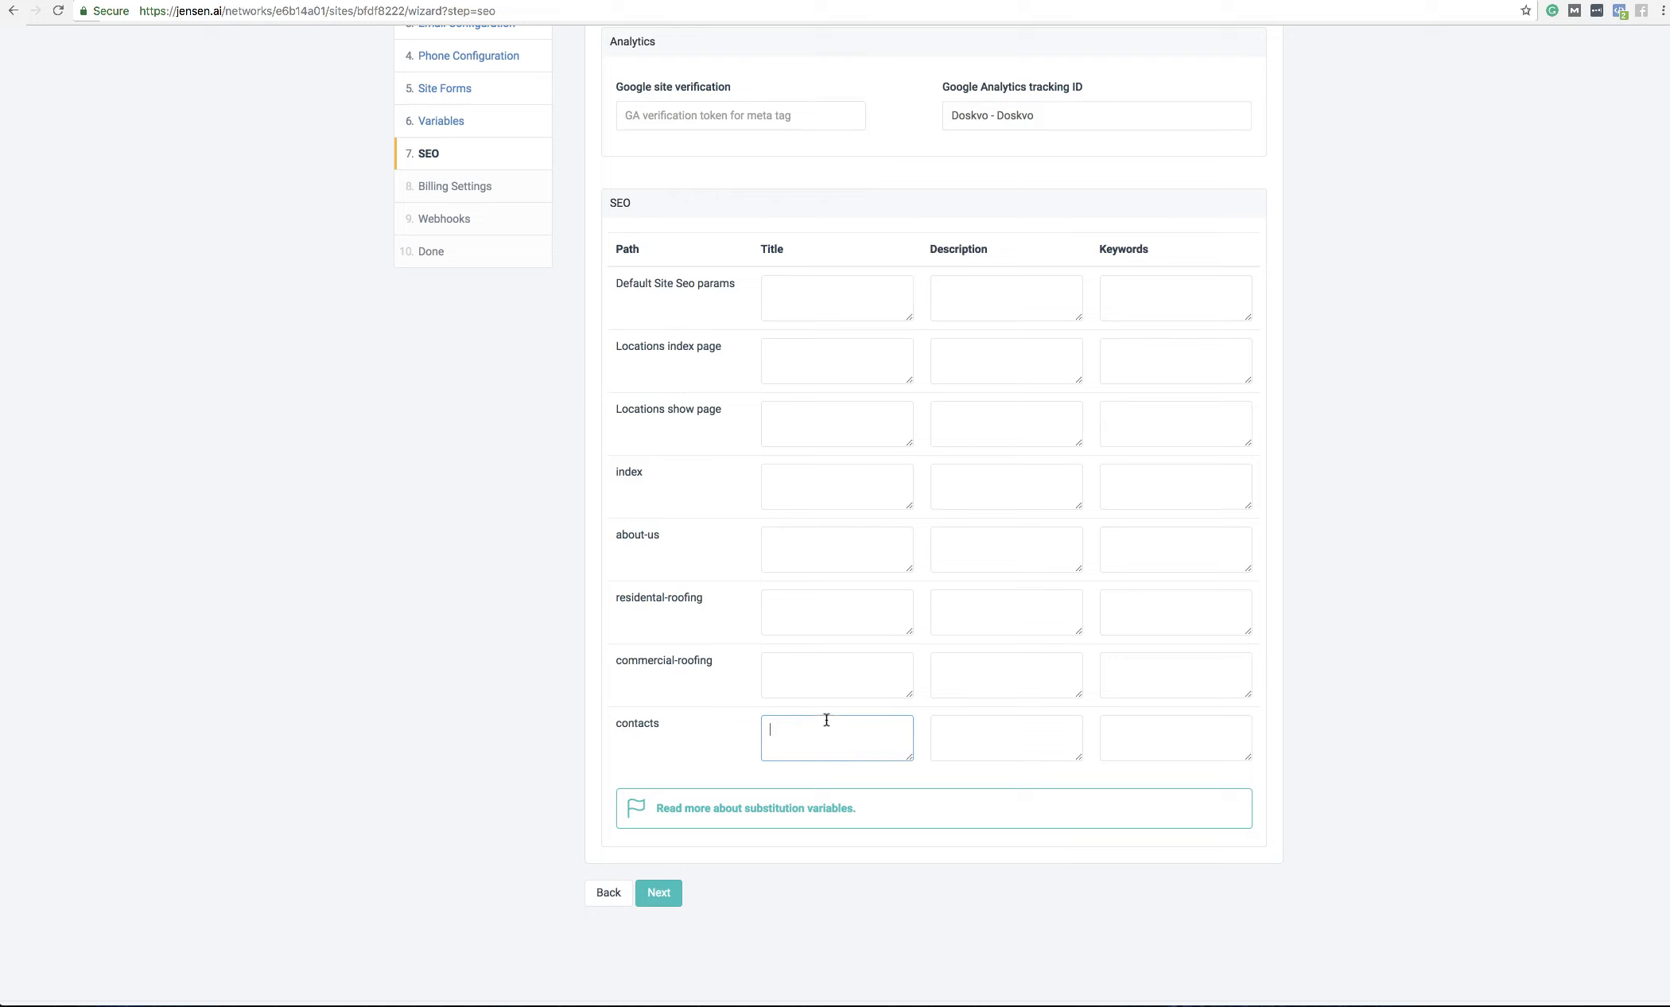
left_click(813, 674)
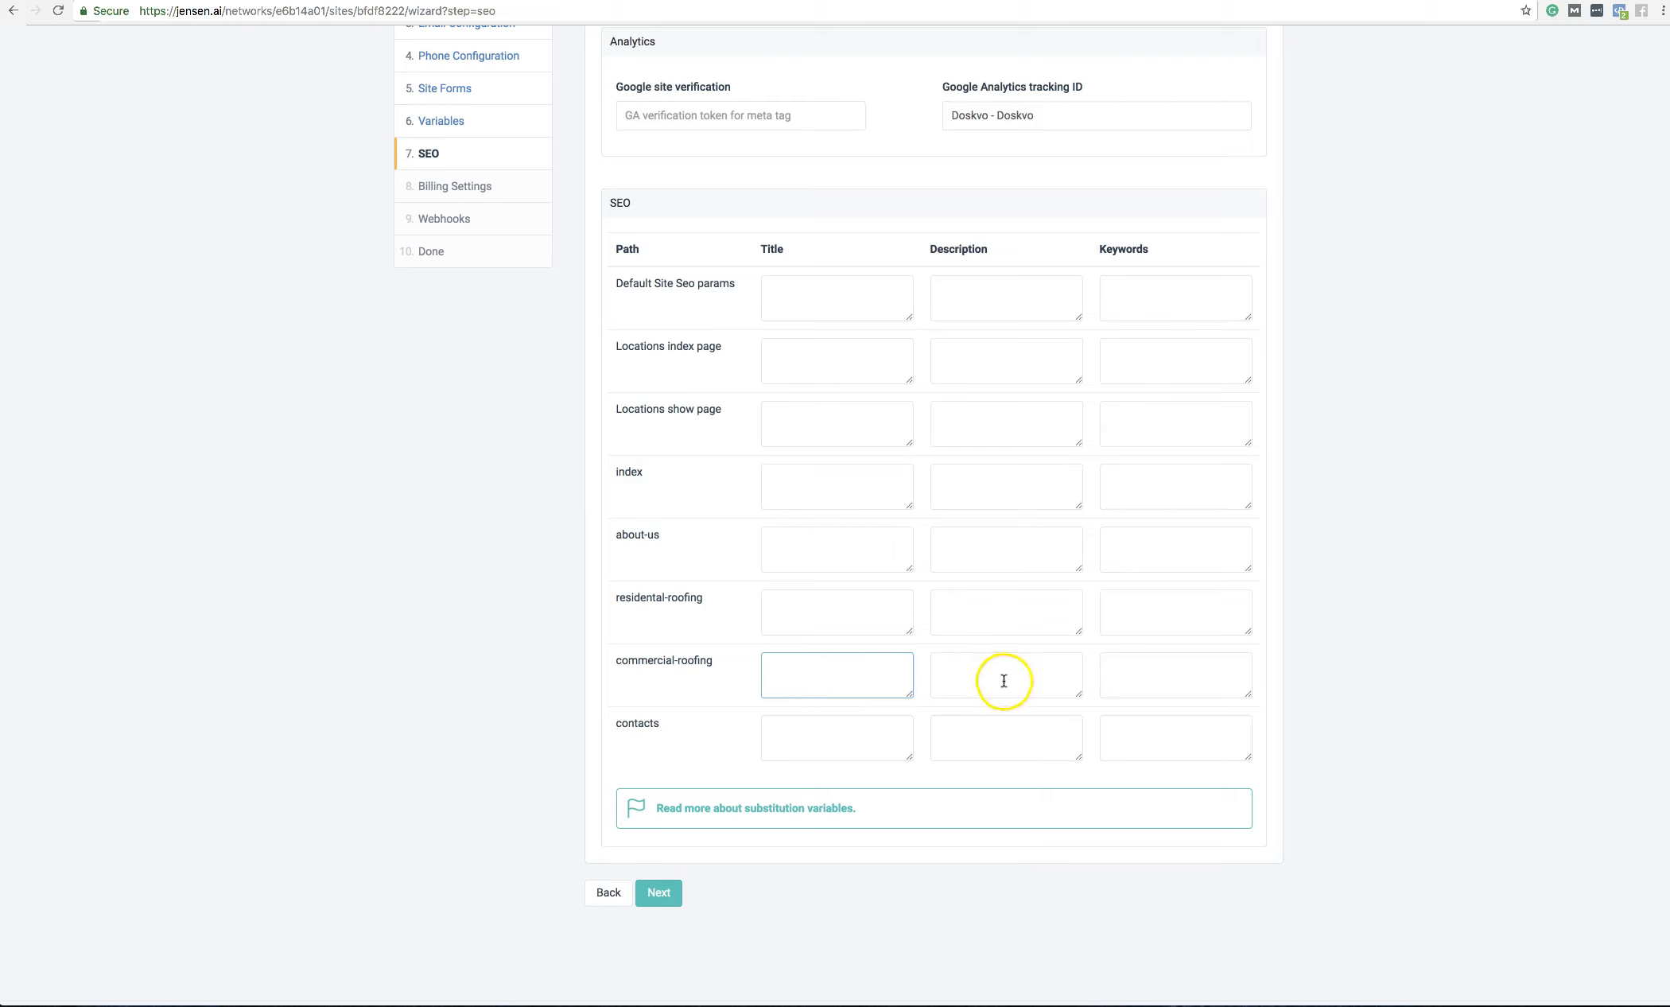
scroll(955, 671, "up", 5)
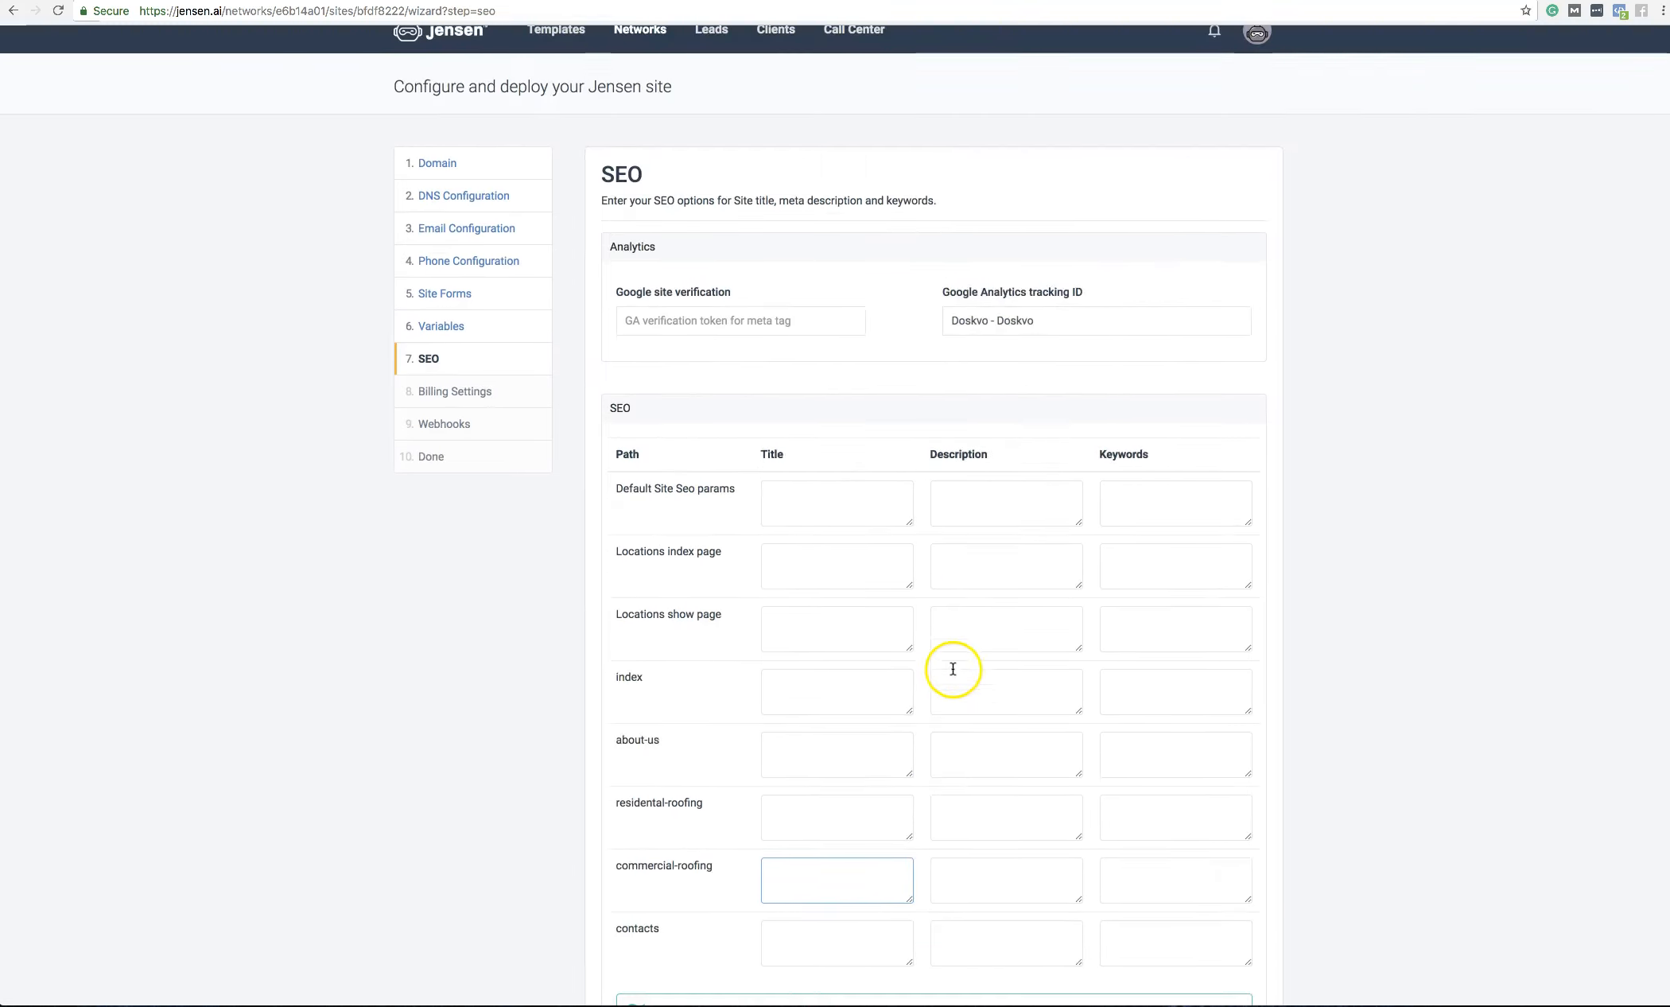
scroll(953, 668, "down", 5)
left_click(674, 846)
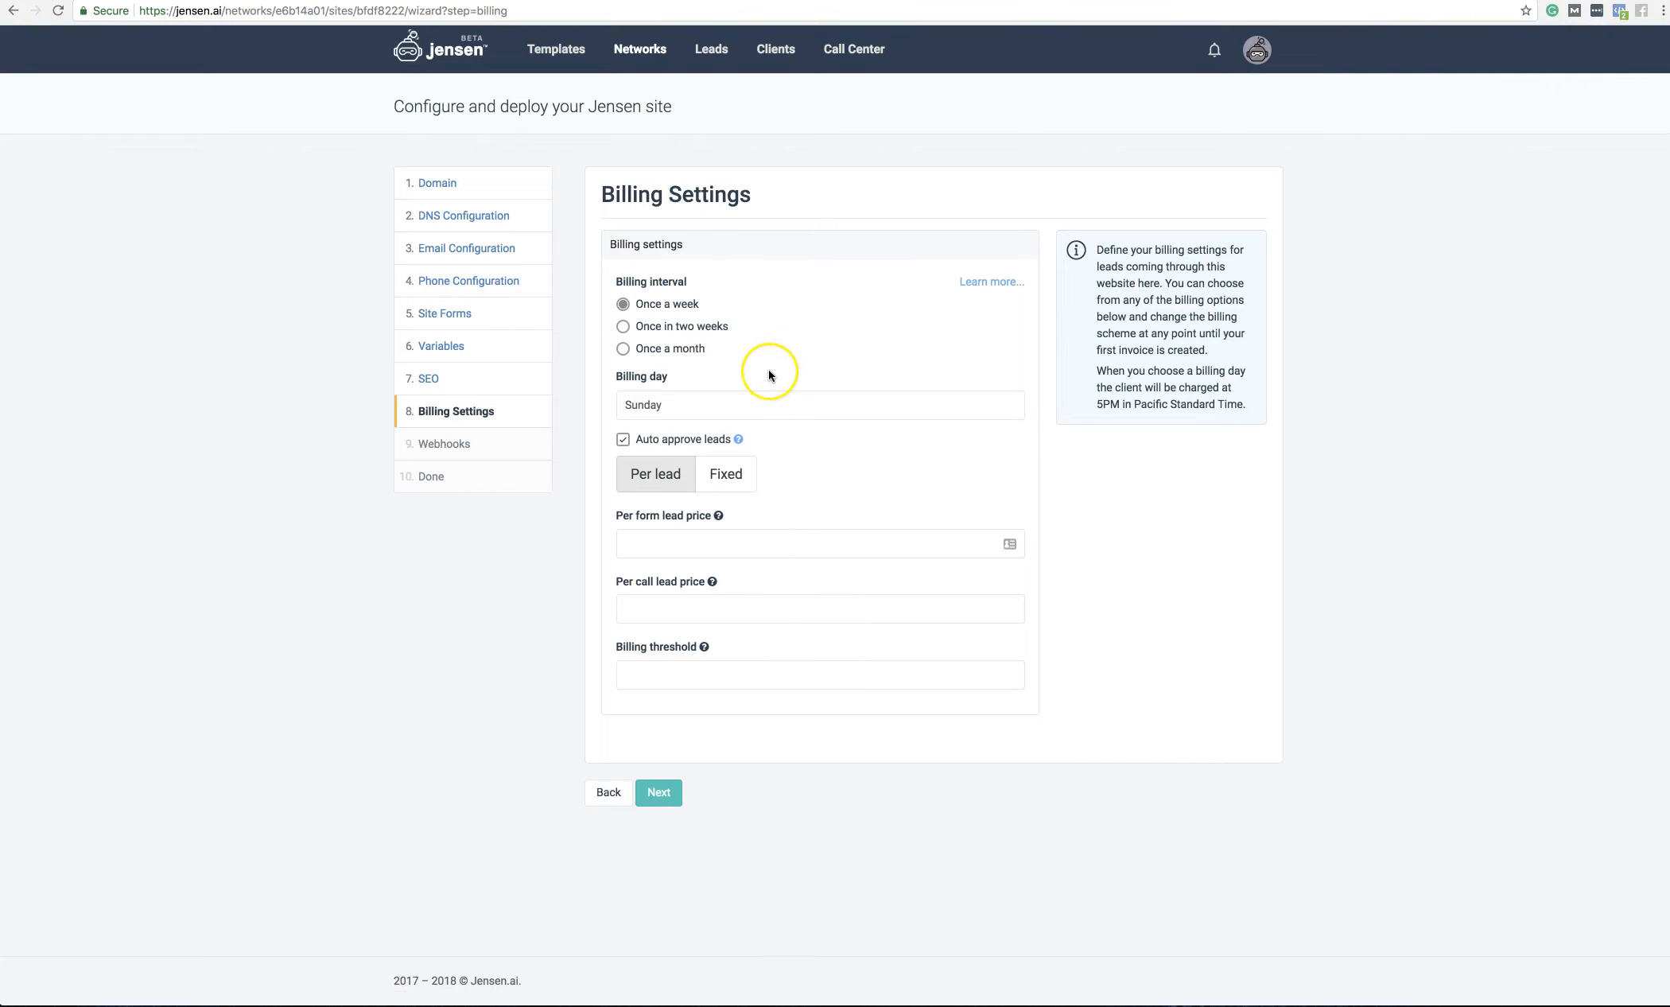
Step: Try monthly billing on Friday with a fixed price of 2000
left_click(623, 349)
left_click(705, 411)
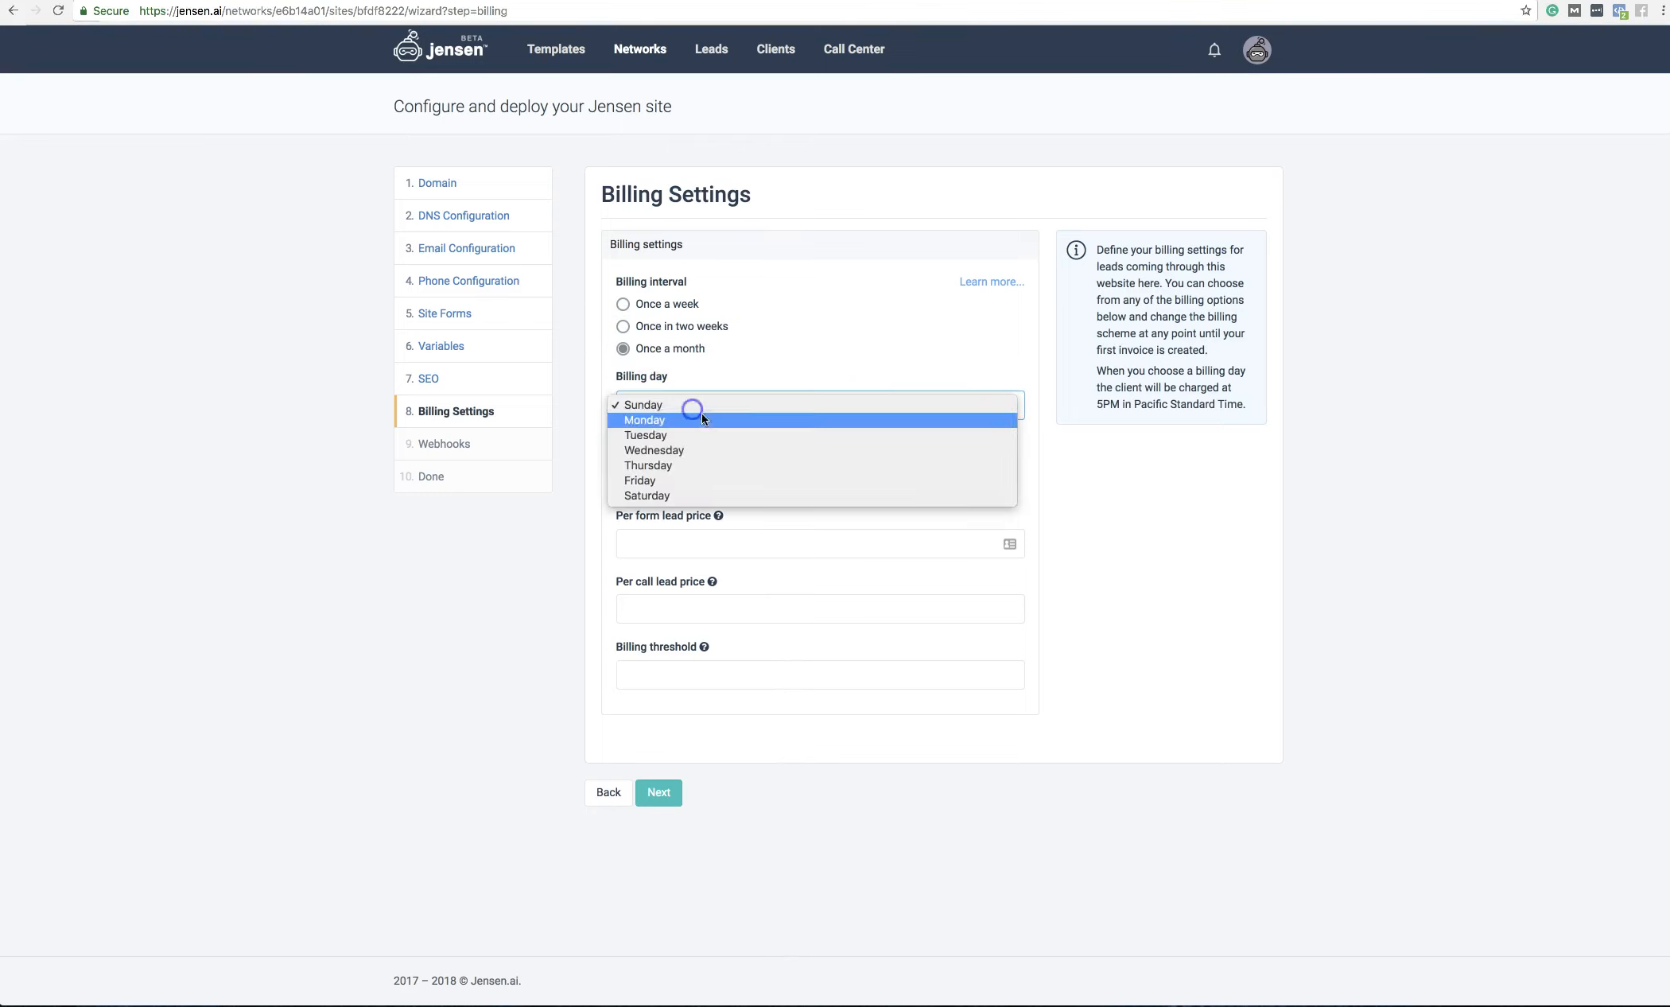
left_click(646, 481)
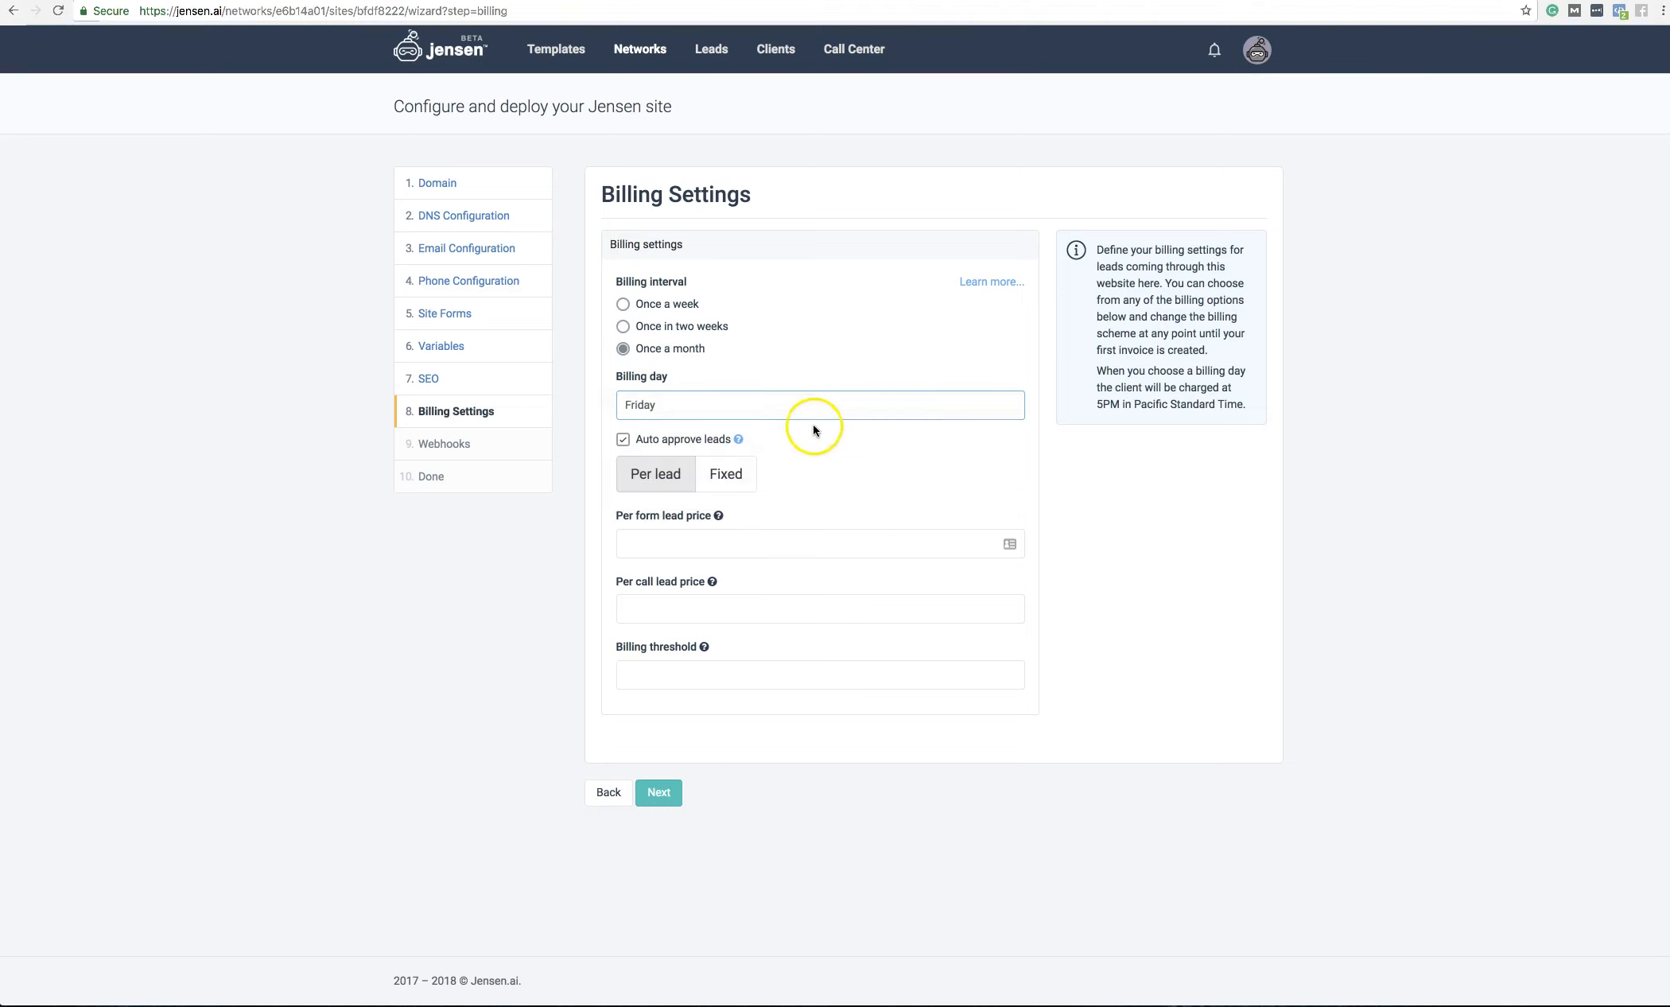
left_click(734, 479)
left_click(804, 548)
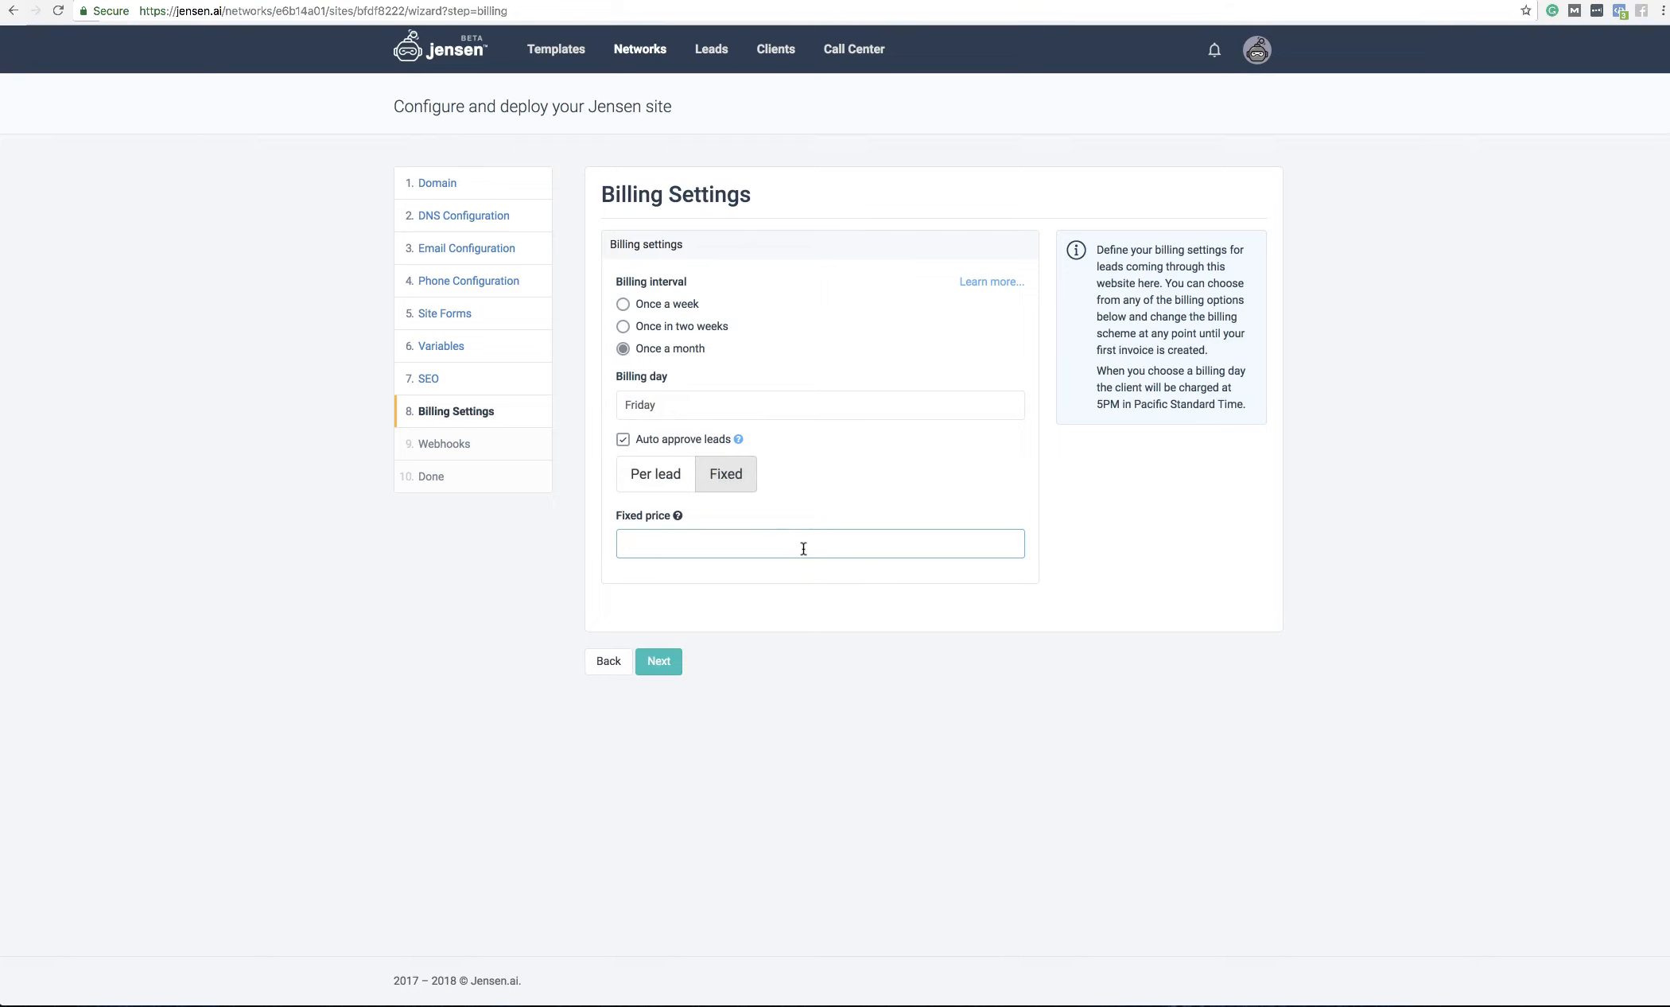
type("2000")
left_click(888, 527)
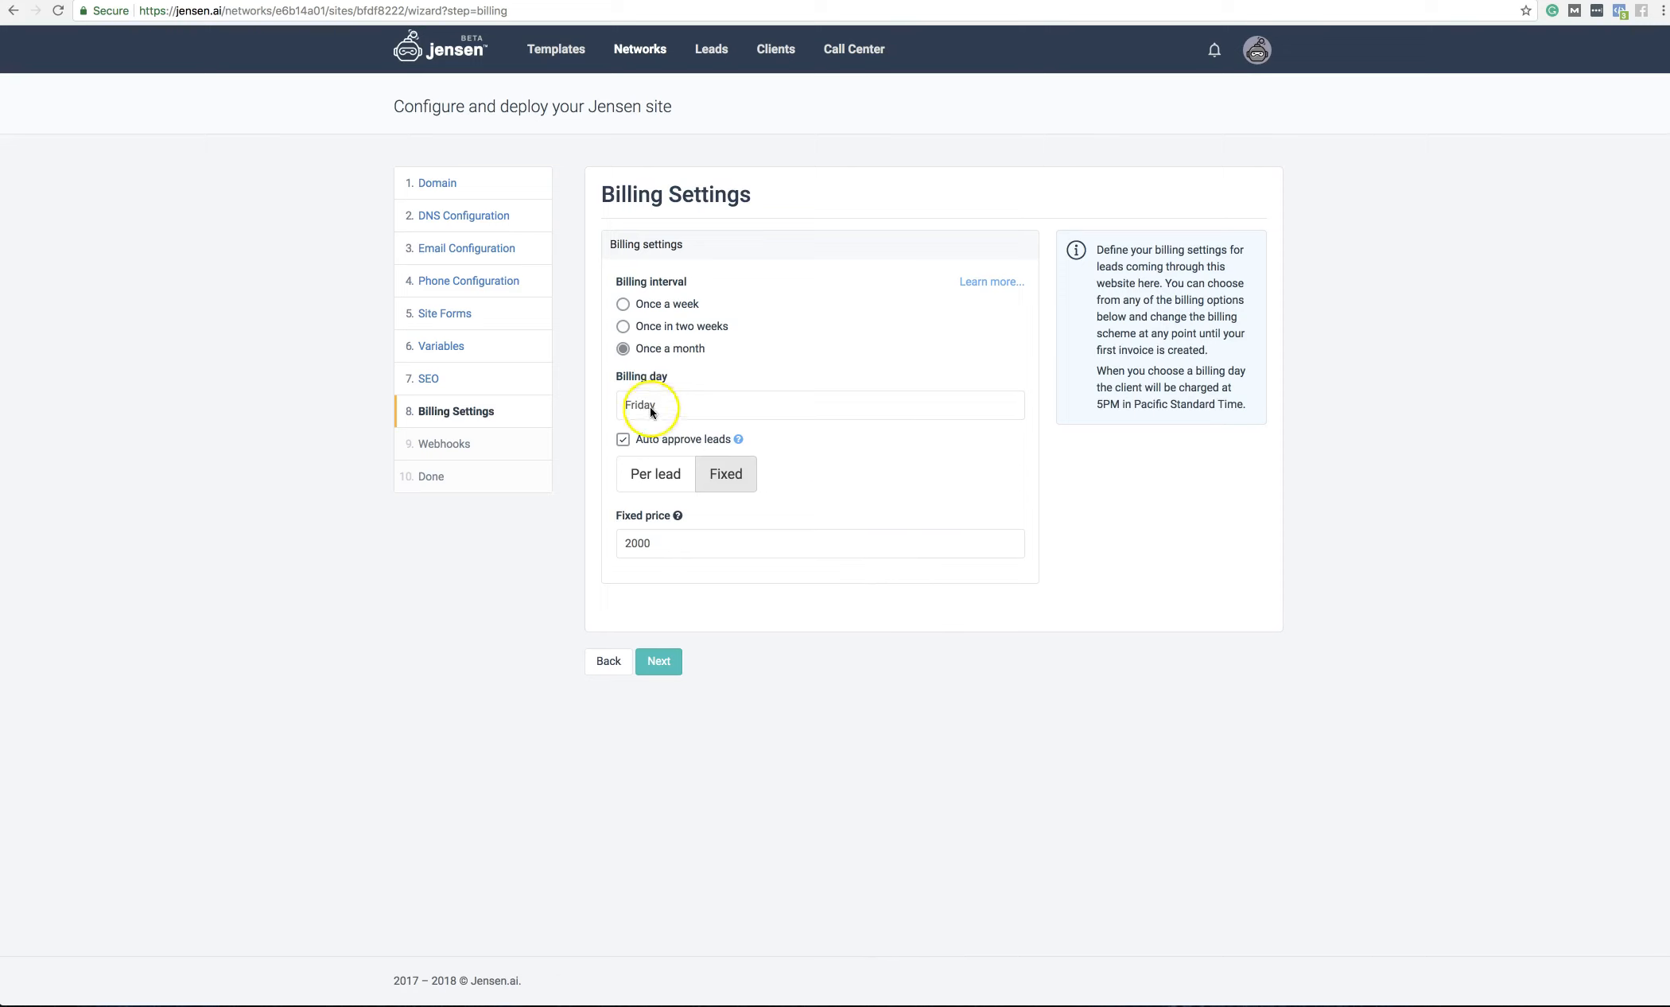
Step: Switch to weekly per-lead billing with auto-approve leads on and a per form lead price of 50
left_click(623, 306)
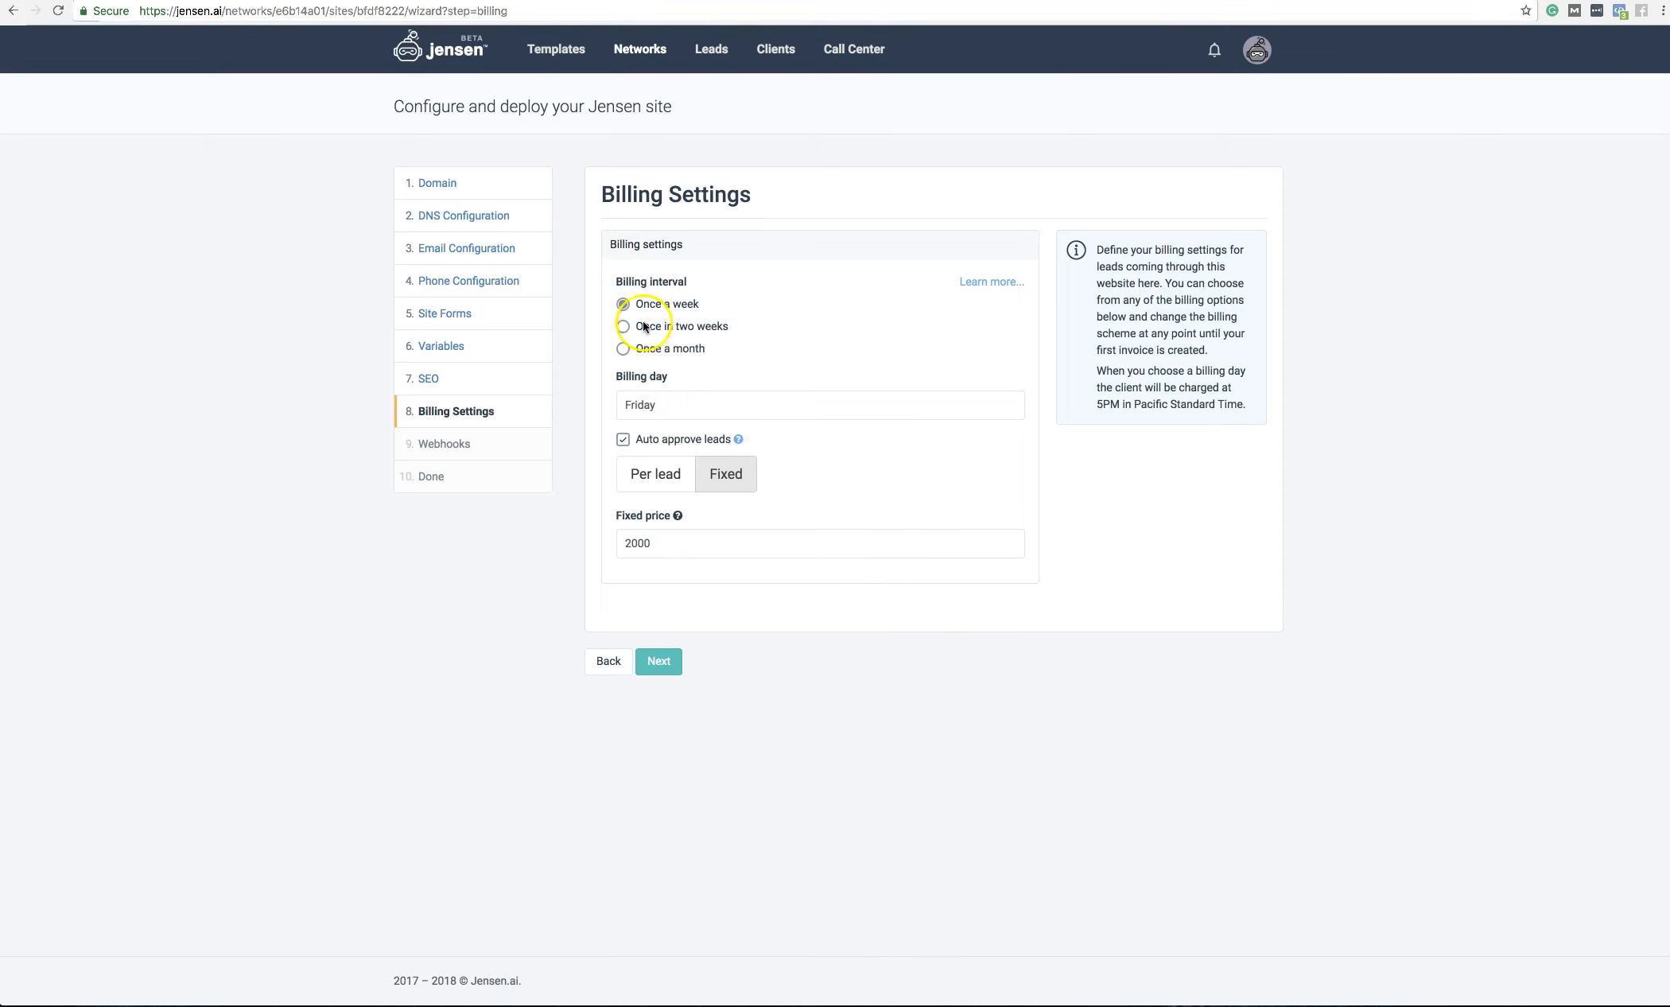
left_click(650, 475)
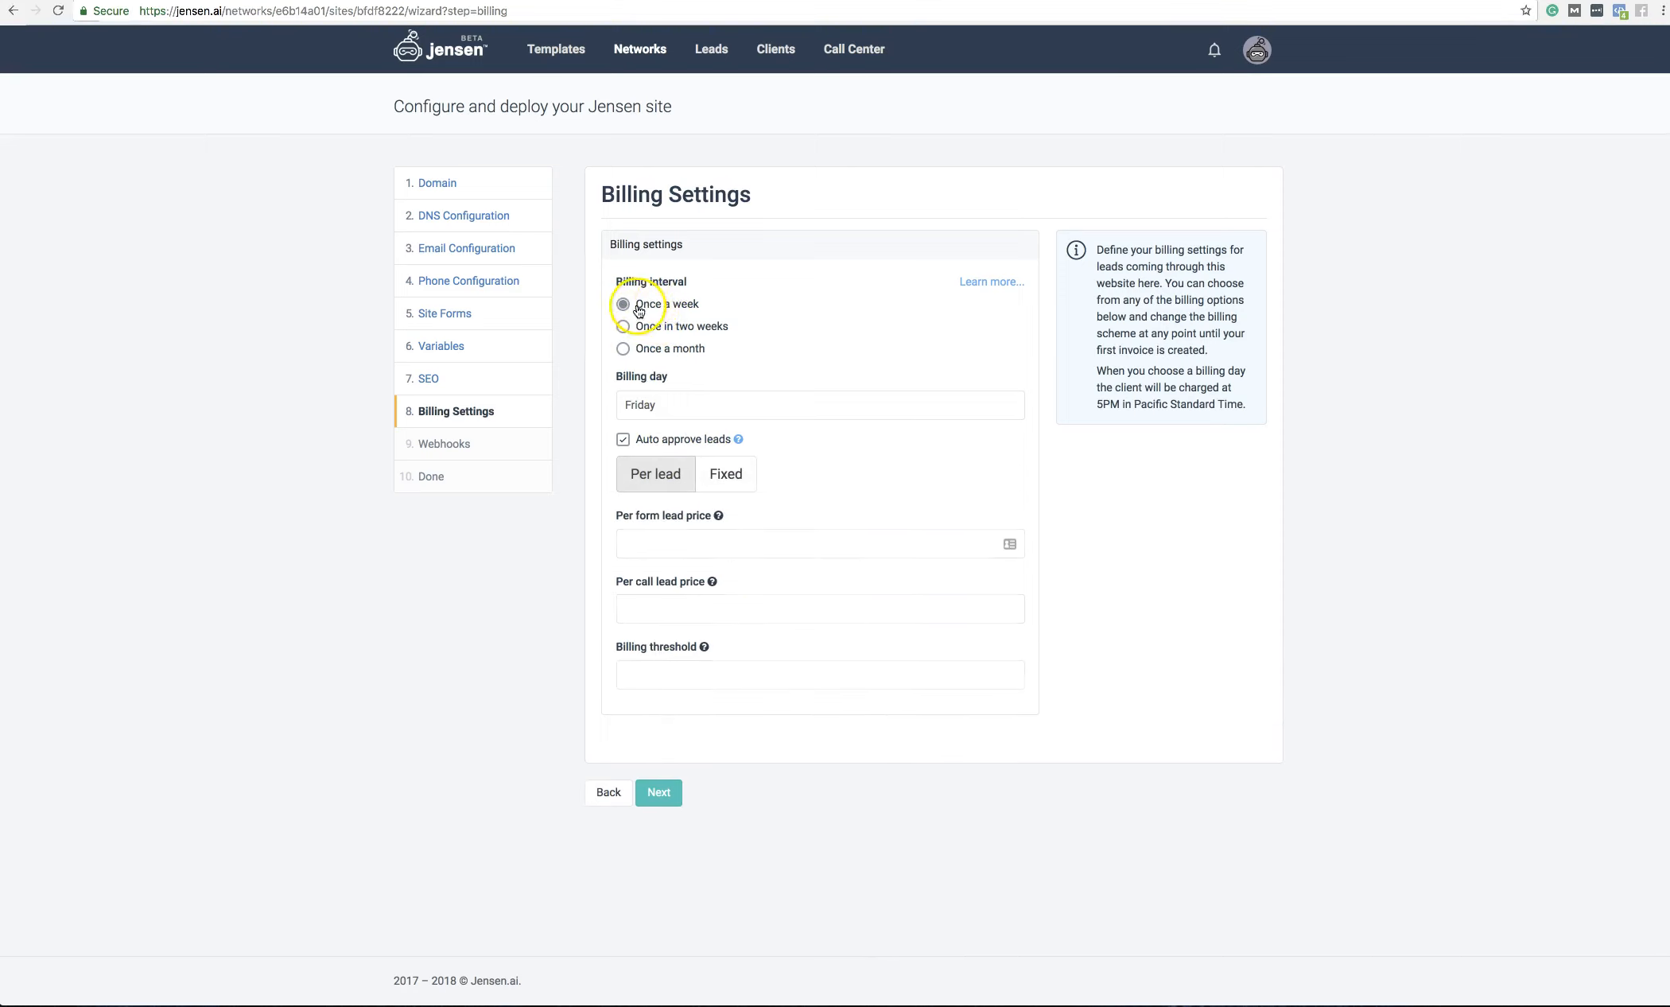
left_click(622, 440)
left_click(738, 440)
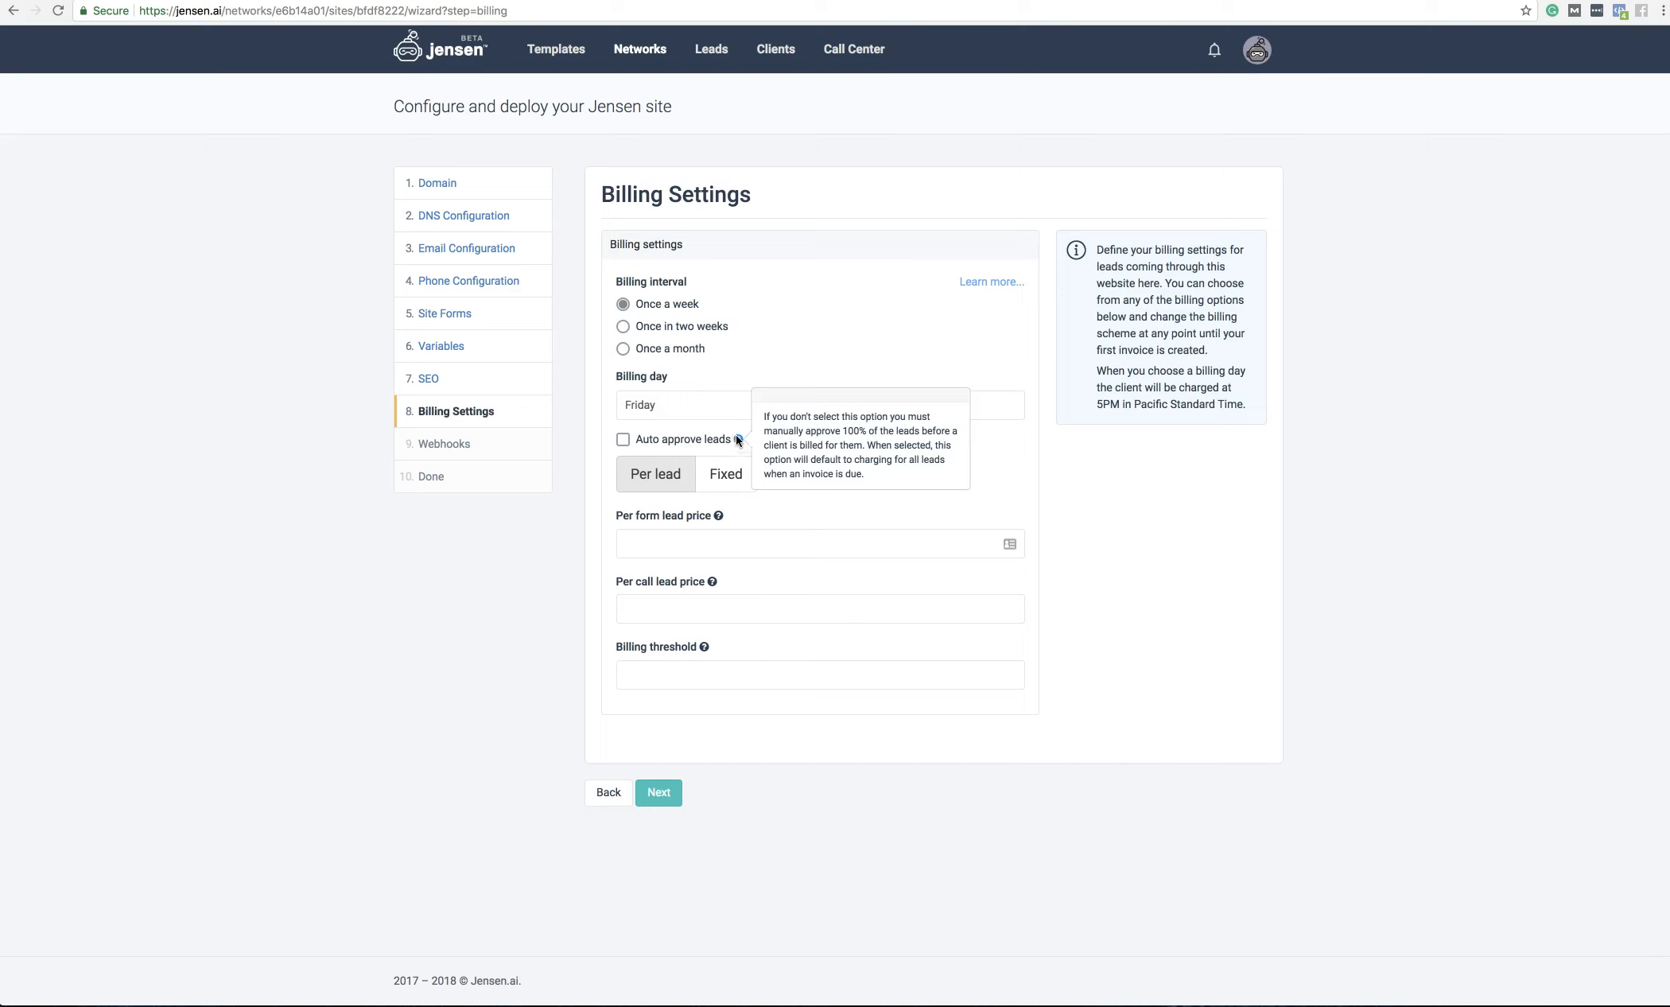
left_click(747, 389)
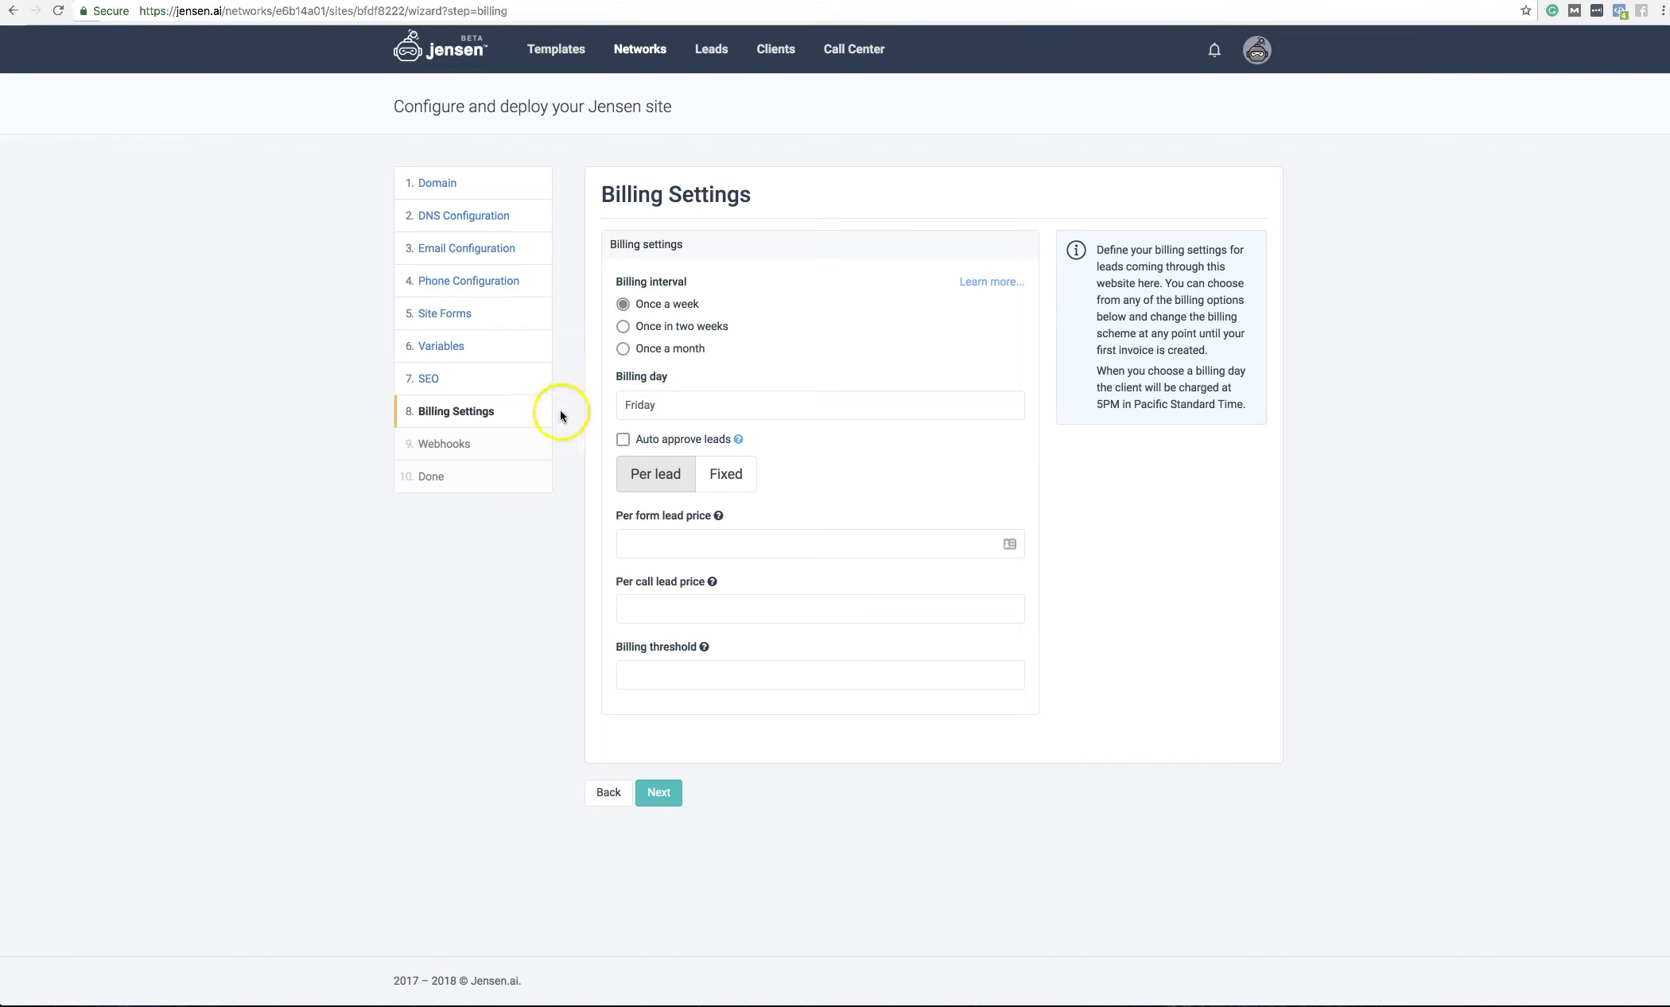
left_click(623, 439)
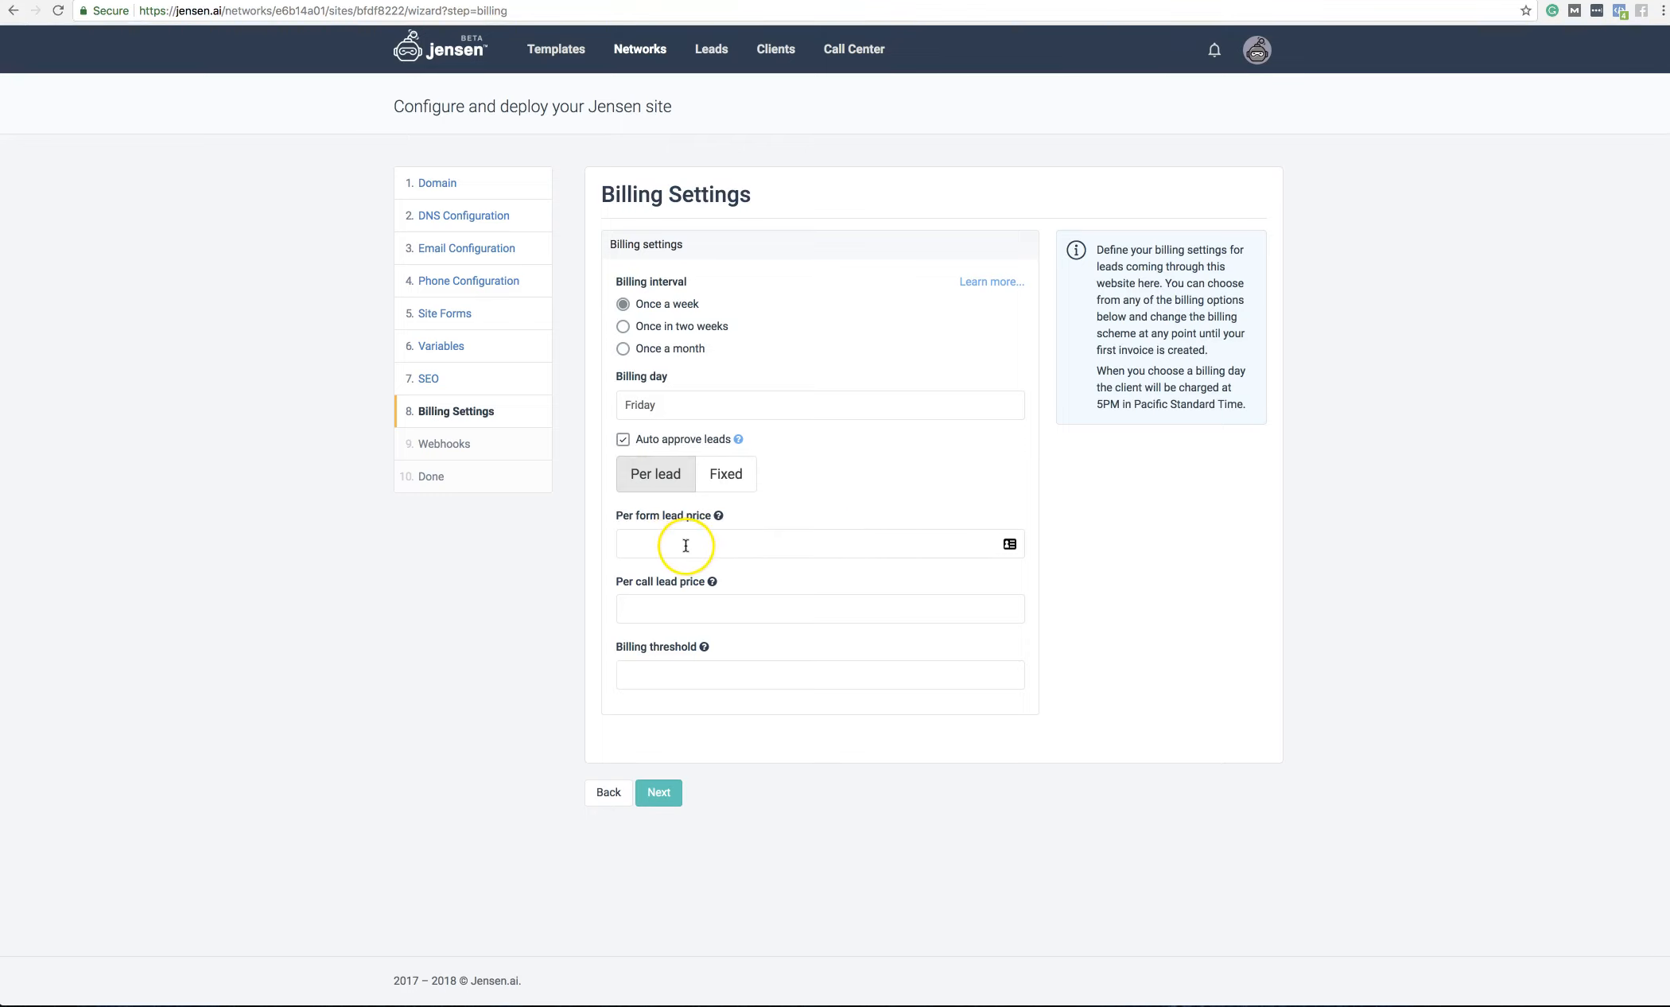
left_click(792, 549)
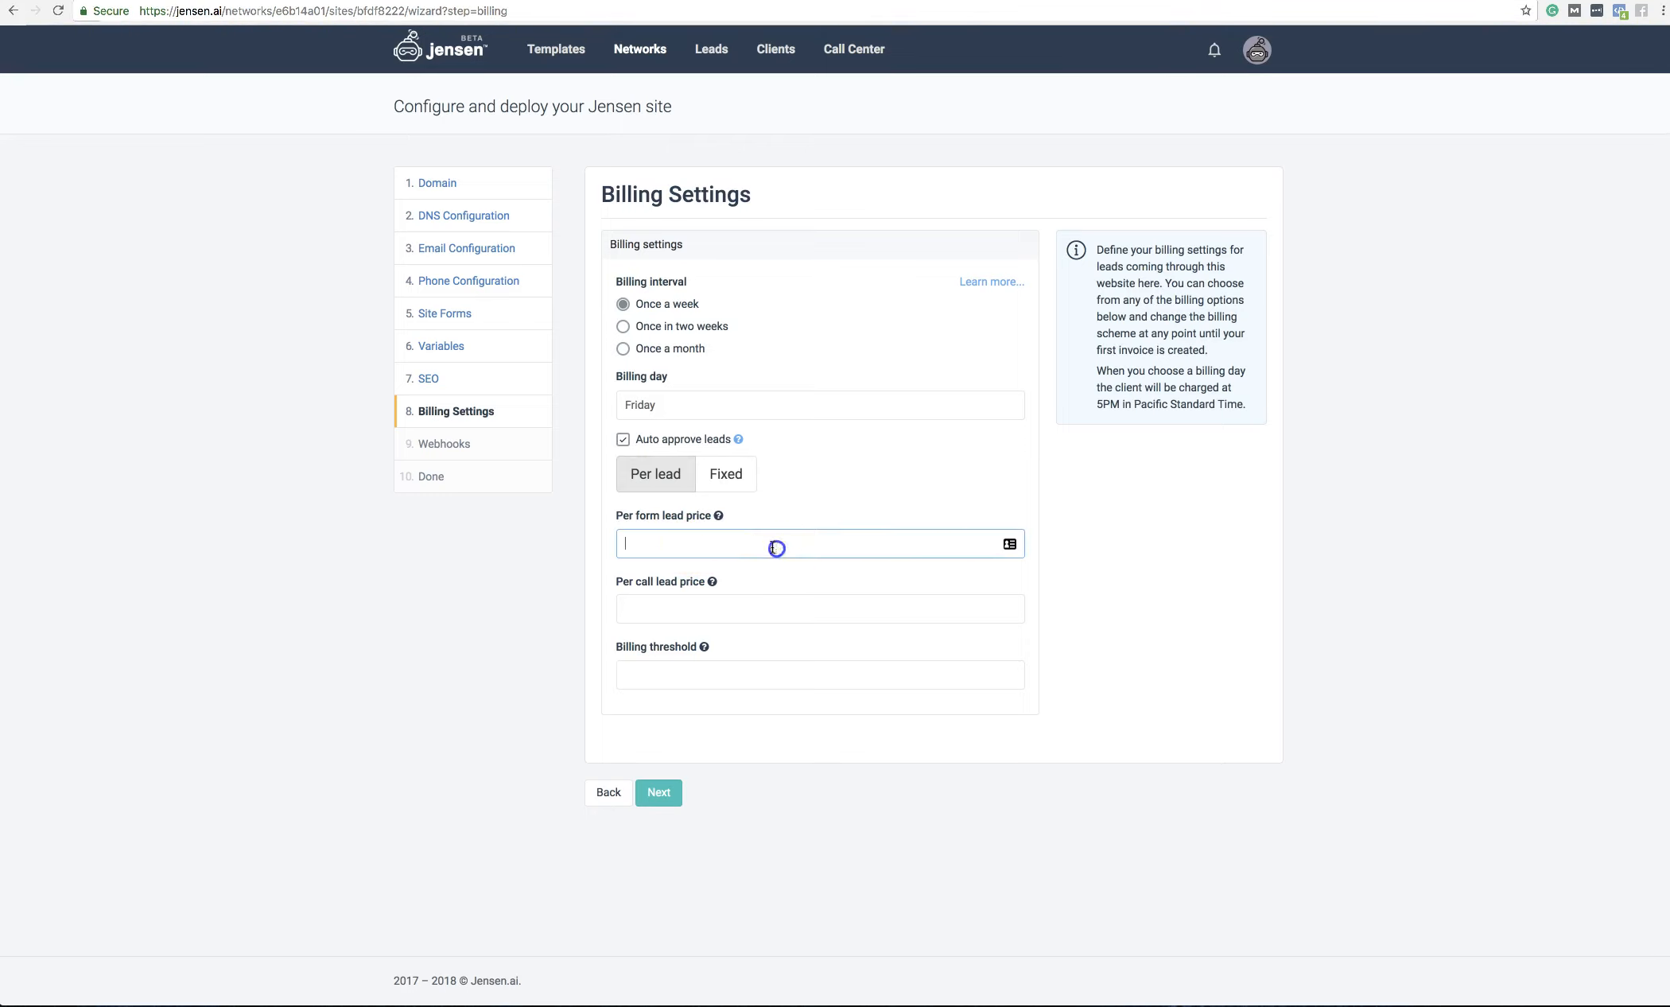
type("50")
left_click(855, 612)
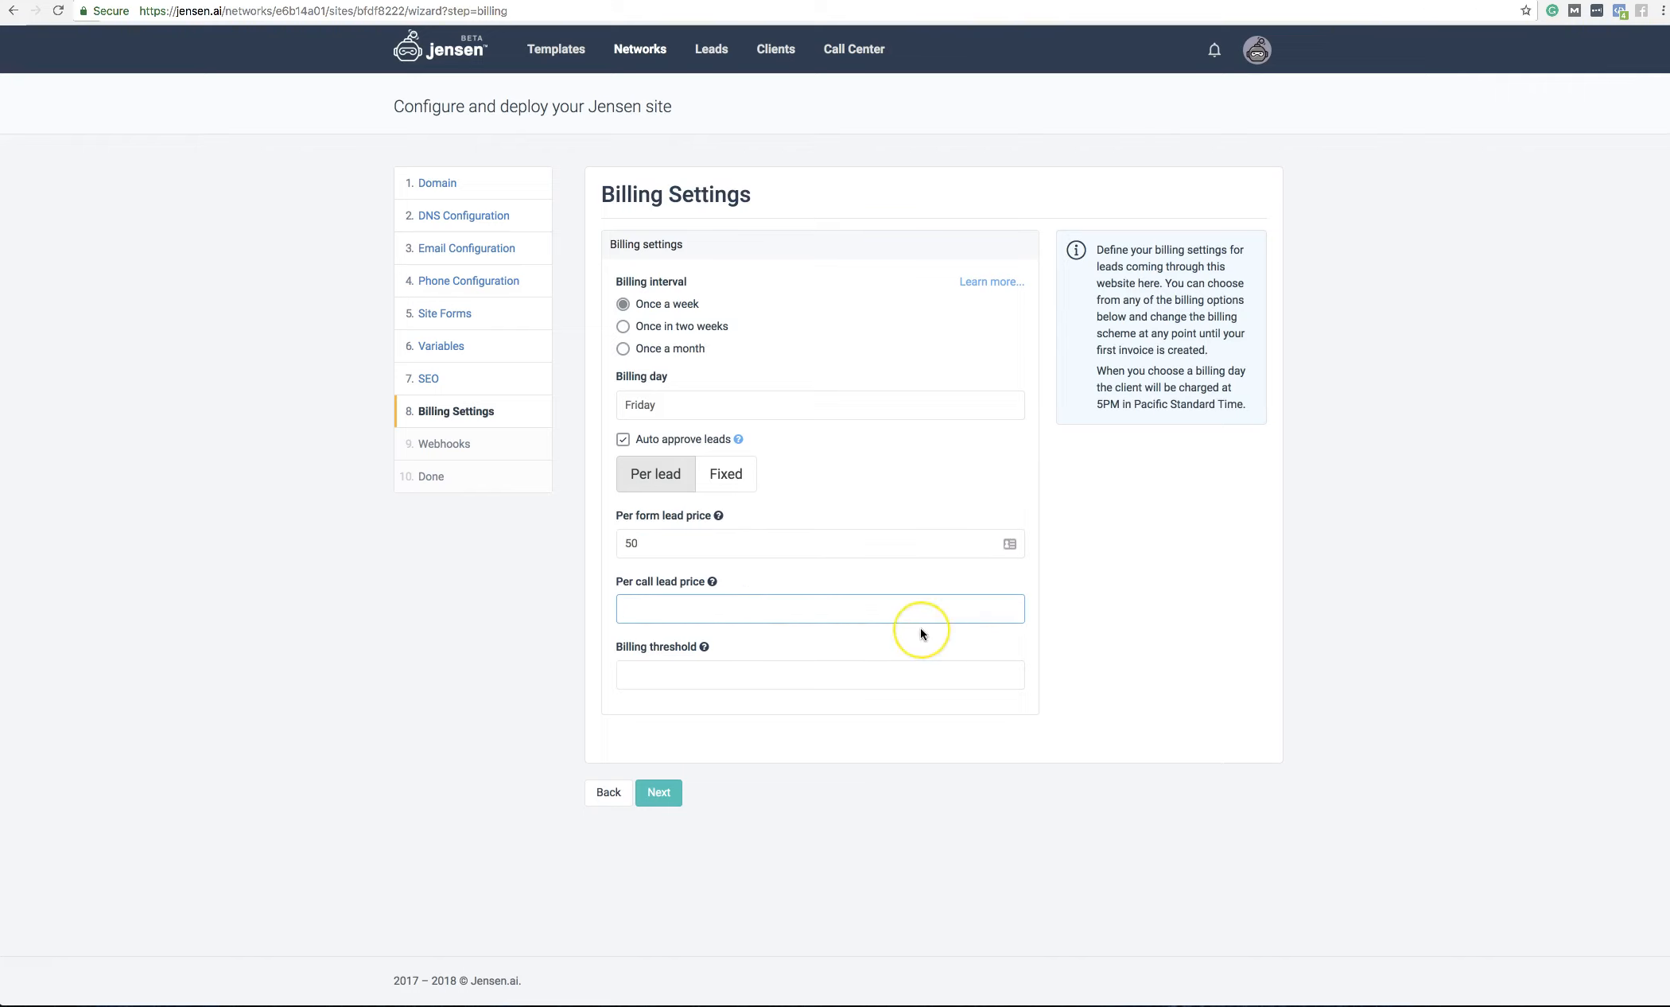